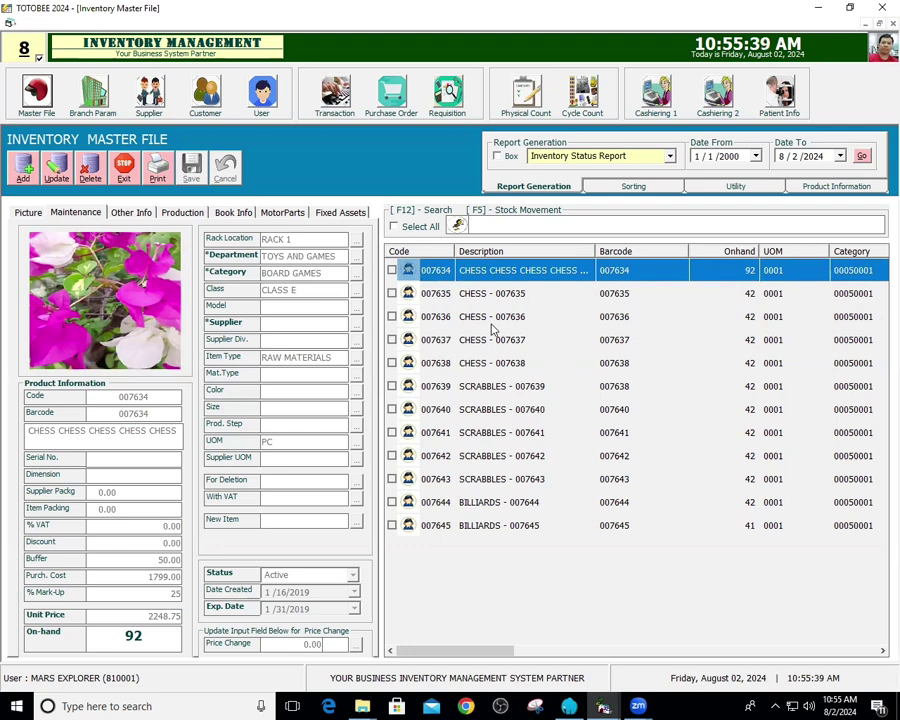
Display the item pictures in the master file and compare those of the first four chess items.
{"action": "left_click", "coordinate": [29, 212]}
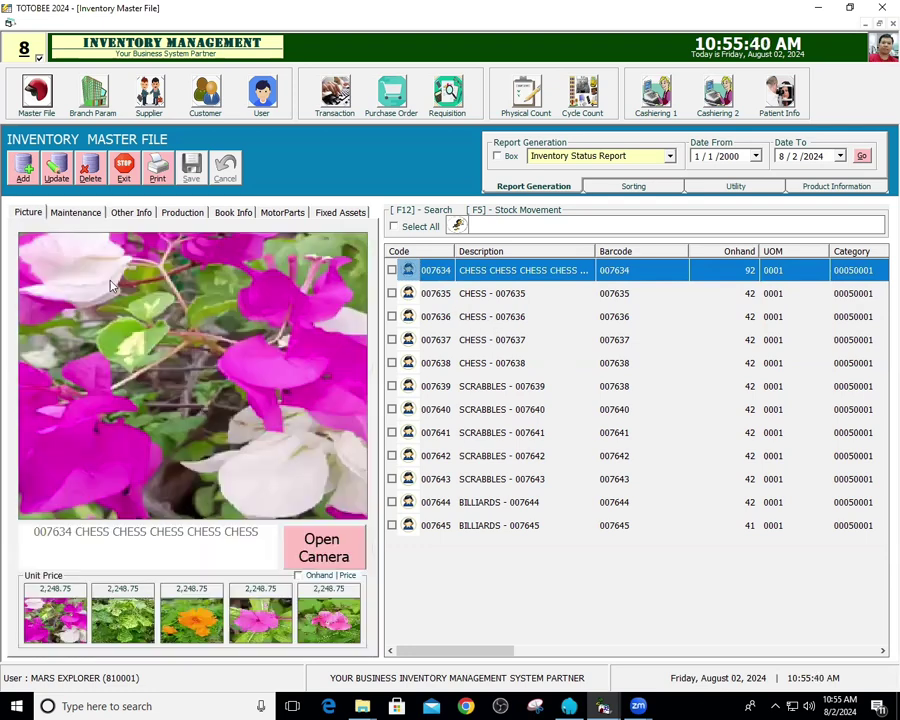
{"action": "left_click", "coordinate": [483, 294]}
{"action": "left_click", "coordinate": [484, 274]}
{"action": "left_click", "coordinate": [480, 295]}
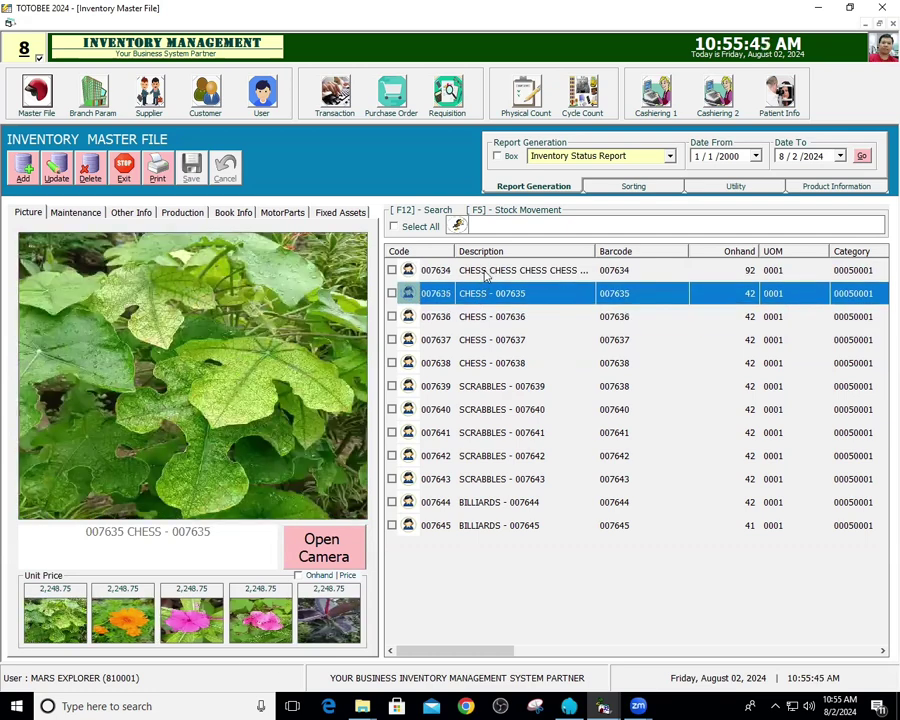
{"action": "left_click", "coordinate": [484, 268]}
{"action": "left_click", "coordinate": [476, 316]}
{"action": "left_click", "coordinate": [478, 293]}
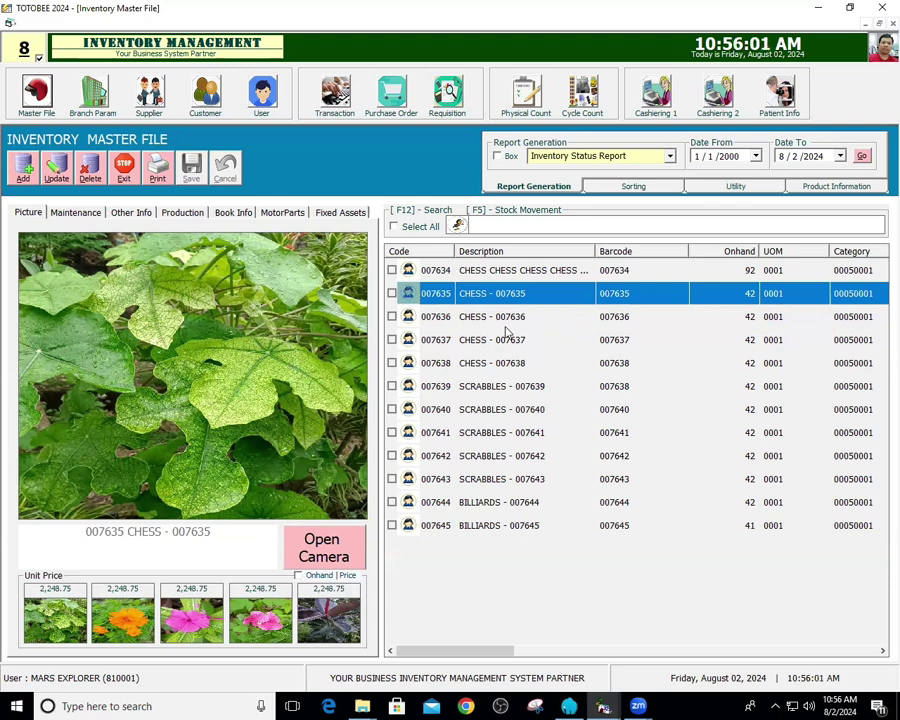
{"action": "left_click", "coordinate": [473, 270]}
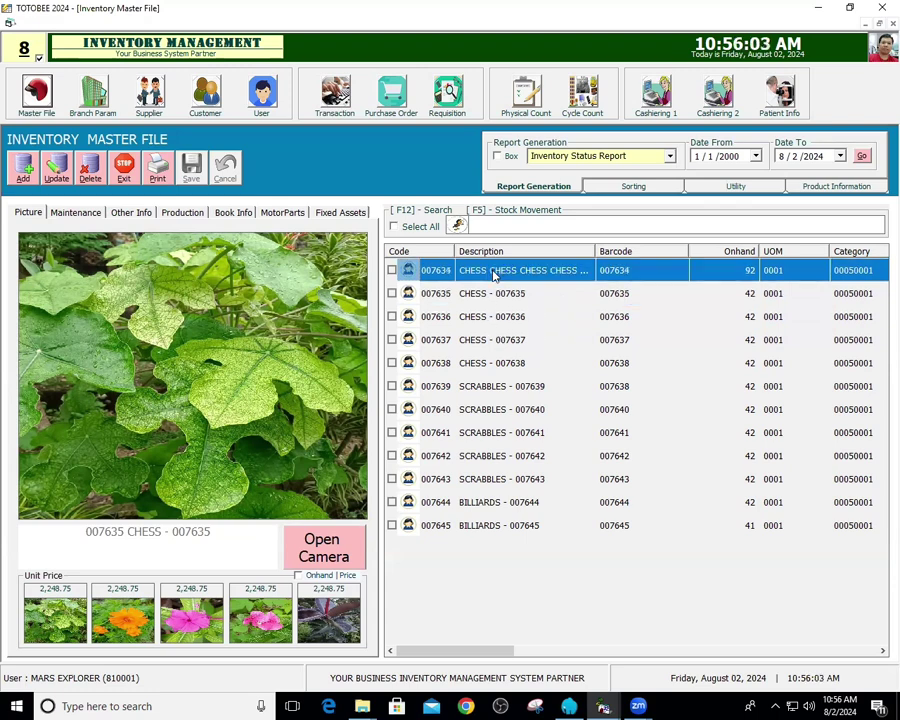
{"action": "left_click", "coordinate": [476, 293]}
{"action": "left_click", "coordinate": [478, 270]}
{"action": "left_click", "coordinate": [480, 316]}
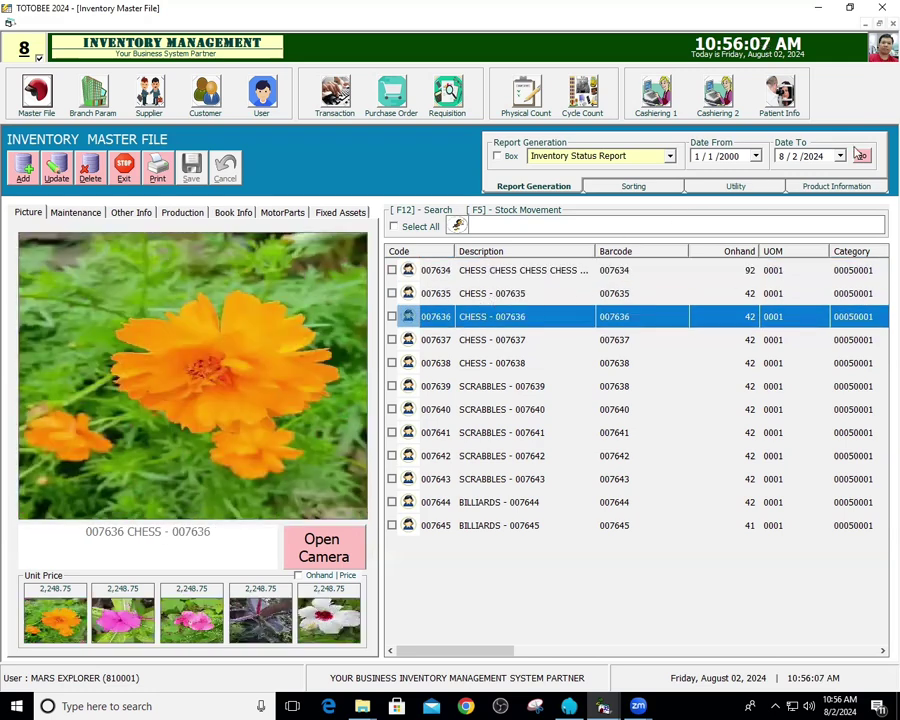
{"action": "left_click", "coordinate": [453, 340]}
{"action": "left_click", "coordinate": [454, 315]}
{"action": "left_click", "coordinate": [463, 290]}
{"action": "left_click", "coordinate": [463, 282]}
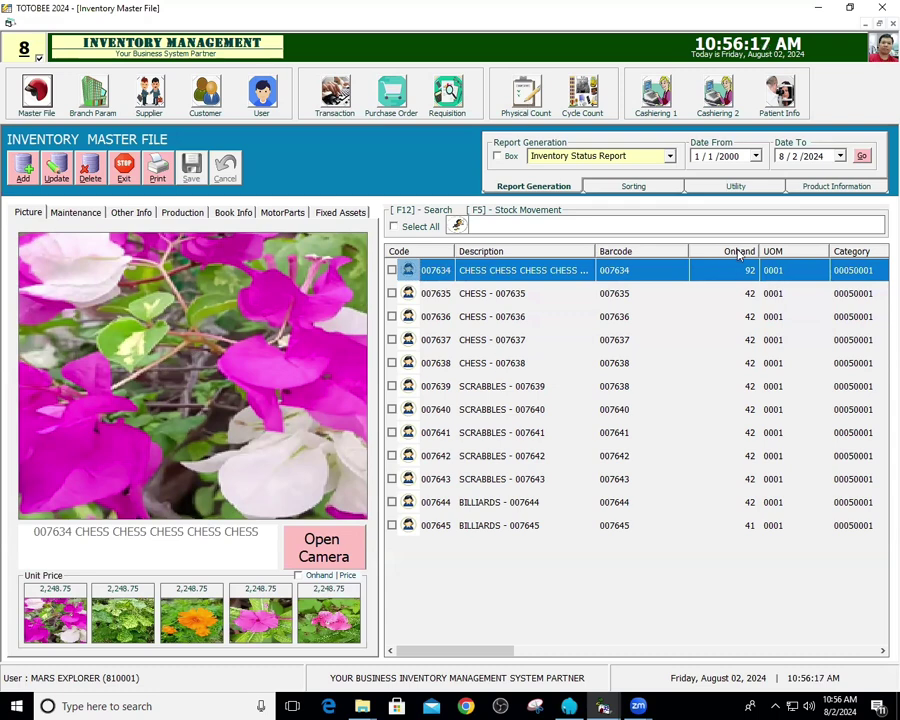
Browse the chess and scrabbles items in the master file and examine their on-hand quantities and pictures.
{"action": "left_click", "coordinate": [691, 316]}
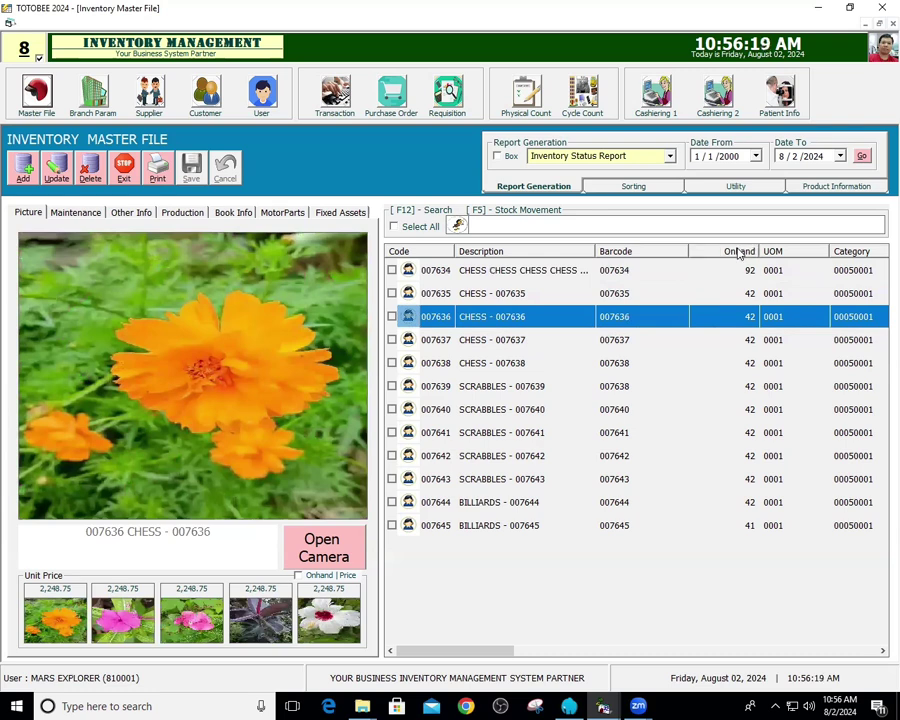
{"action": "left_click", "coordinate": [737, 270]}
{"action": "left_click", "coordinate": [730, 339]}
{"action": "left_click", "coordinate": [726, 386]}
{"action": "left_click", "coordinate": [730, 339]}
{"action": "left_click", "coordinate": [733, 316]}
{"action": "left_click", "coordinate": [738, 270]}
{"action": "left_click", "coordinate": [728, 386]}
{"action": "left_click", "coordinate": [728, 432]}
{"action": "left_click", "coordinate": [727, 455]}
{"action": "left_click", "coordinate": [723, 432]}
{"action": "left_click", "coordinate": [716, 386]}
{"action": "left_click", "coordinate": [712, 339]}
{"action": "left_click", "coordinate": [713, 293]}
{"action": "left_click", "coordinate": [716, 270]}
{"action": "left_click", "coordinate": [712, 316]}
{"action": "left_click", "coordinate": [703, 409]}
{"action": "left_click", "coordinate": [690, 386]}
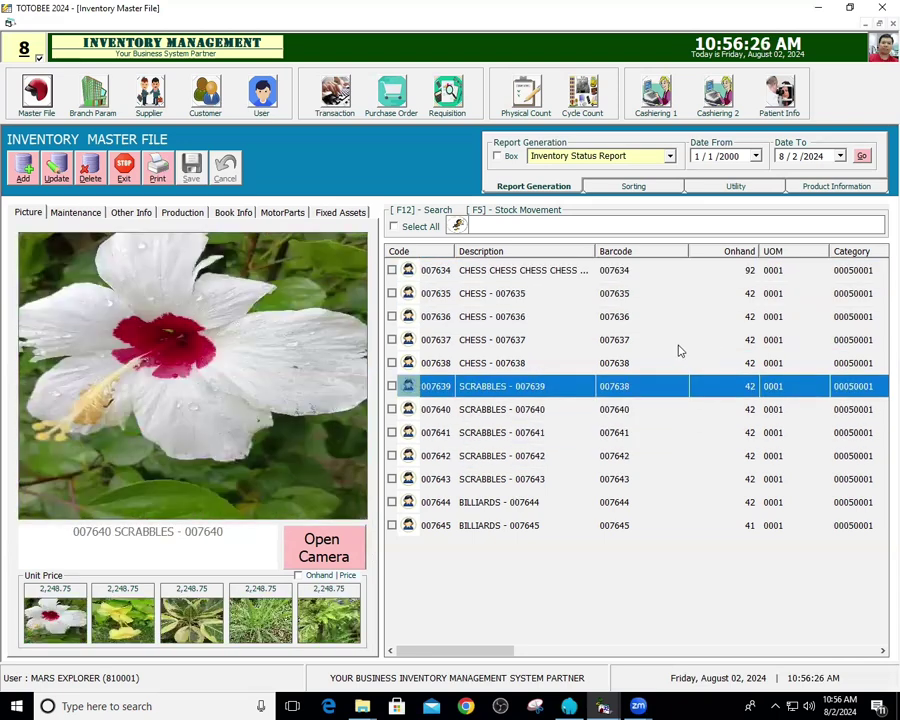
{"action": "left_click", "coordinate": [720, 339]}
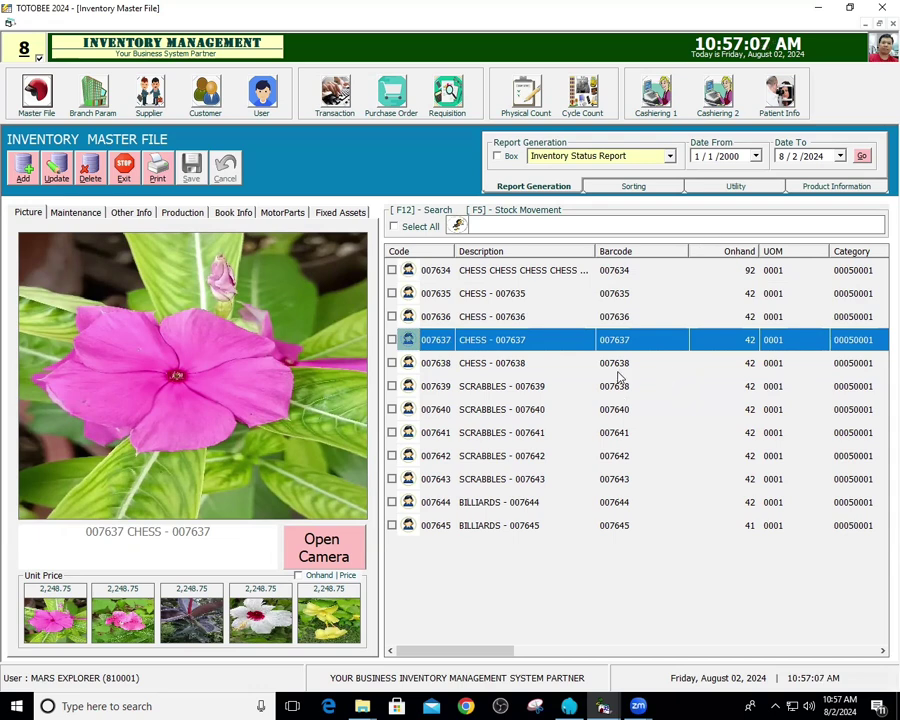
View the Physical Count Ledger, return to the Inventory Master File, and examine its items and category sorting.
{"action": "left_click", "coordinate": [526, 95]}
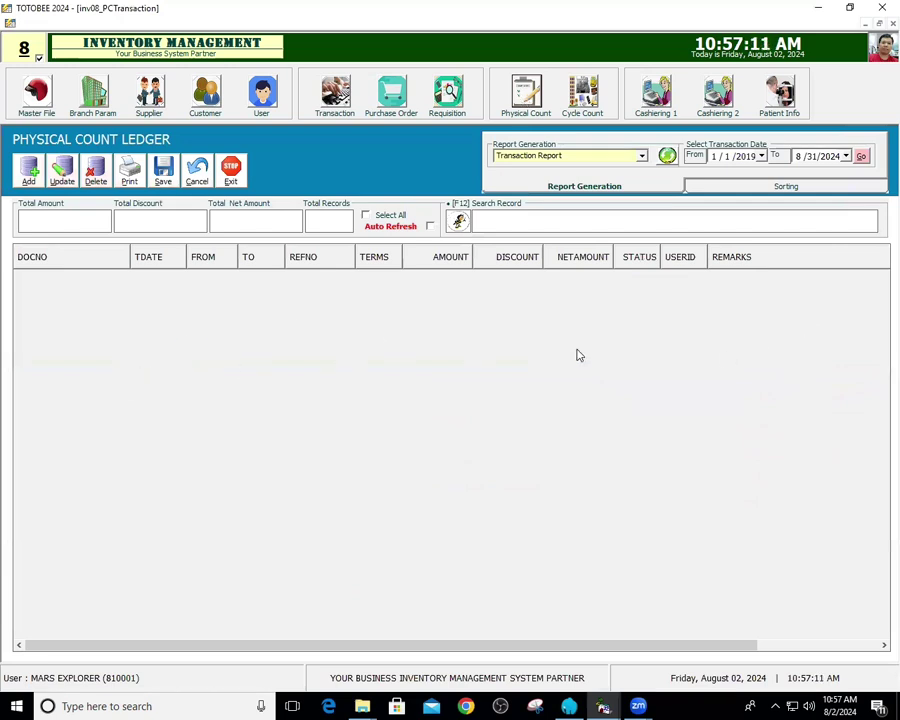
{"action": "left_click", "coordinate": [35, 97]}
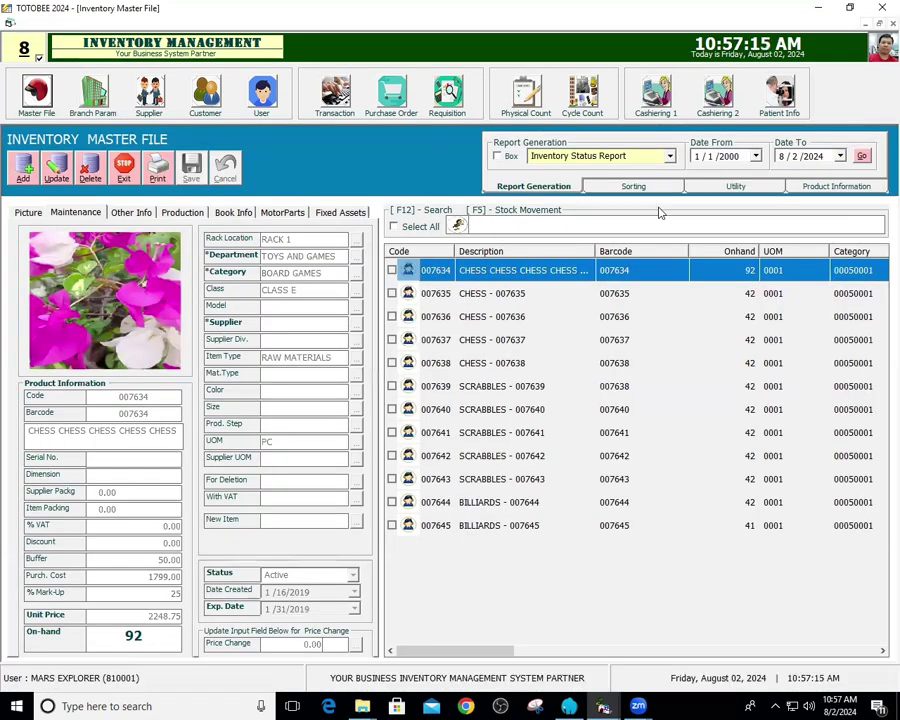
{"action": "key", "text": "Down"}
{"action": "key", "text": "Down"}
{"action": "key", "text": "Down"}
{"action": "key", "text": "Down"}
{"action": "key", "text": "Down"}
{"action": "key", "text": "Down"}
{"action": "key", "text": "Down"}
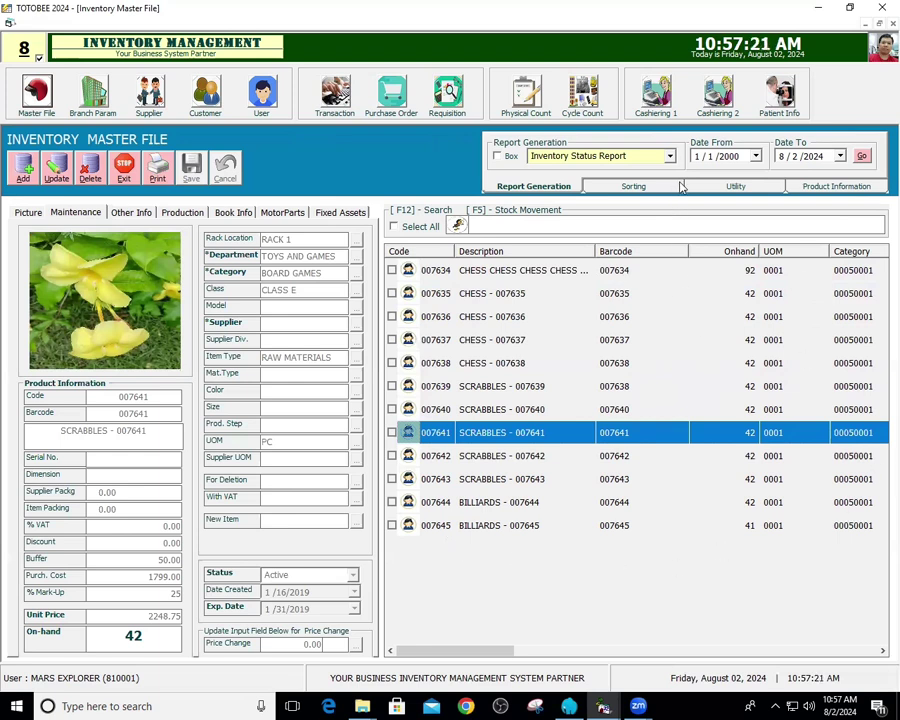
{"action": "left_click", "coordinate": [630, 186]}
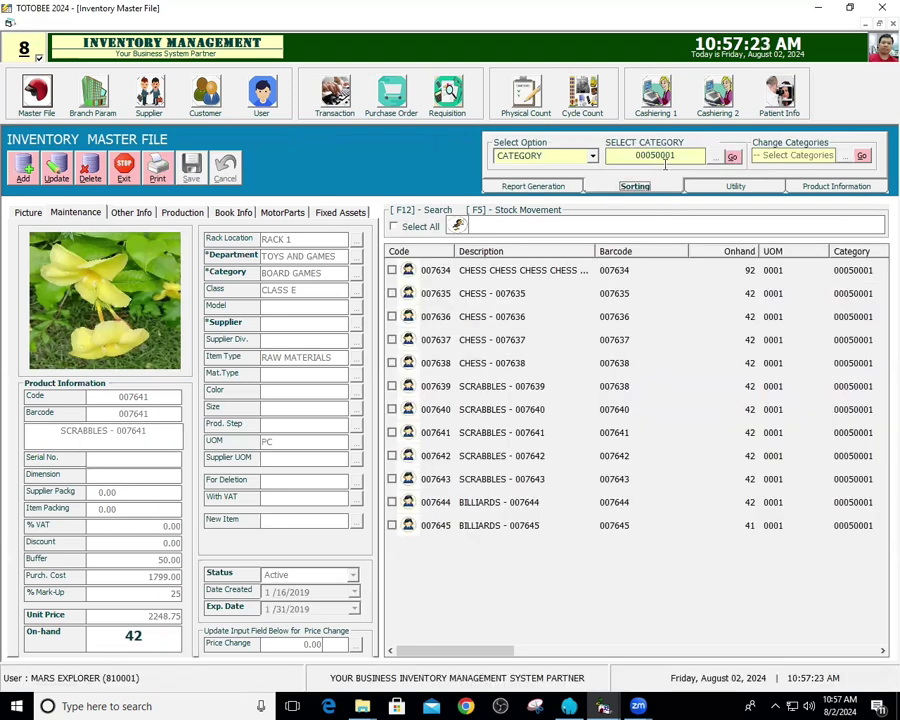
{"action": "left_click", "coordinate": [607, 160]}
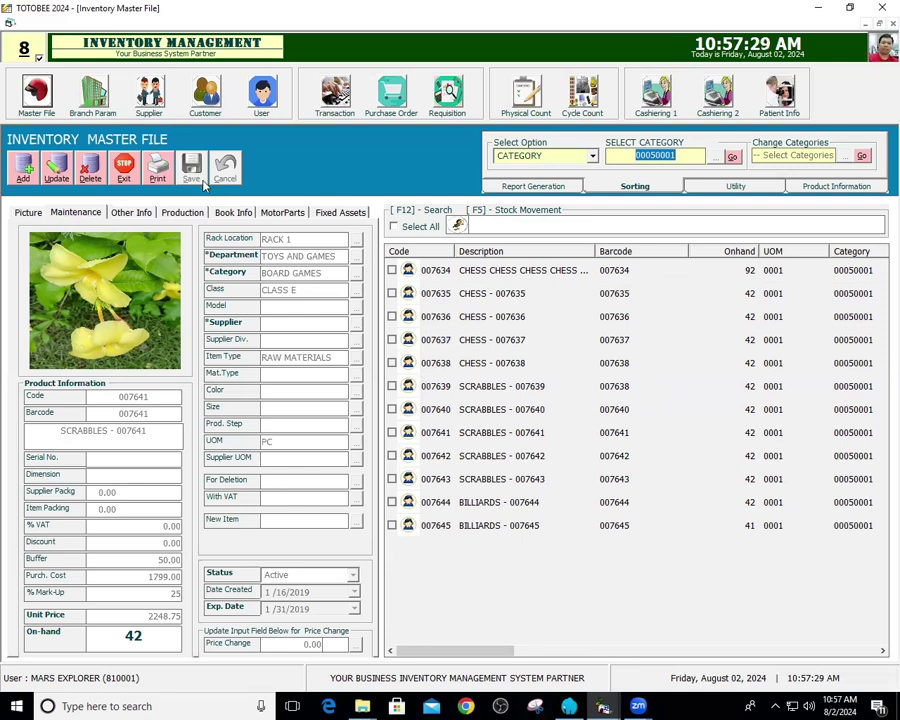
Add a new physical count transaction and open the uploadsample workbook in Excel from the XLS upload file selection.
{"action": "left_click", "coordinate": [516, 93]}
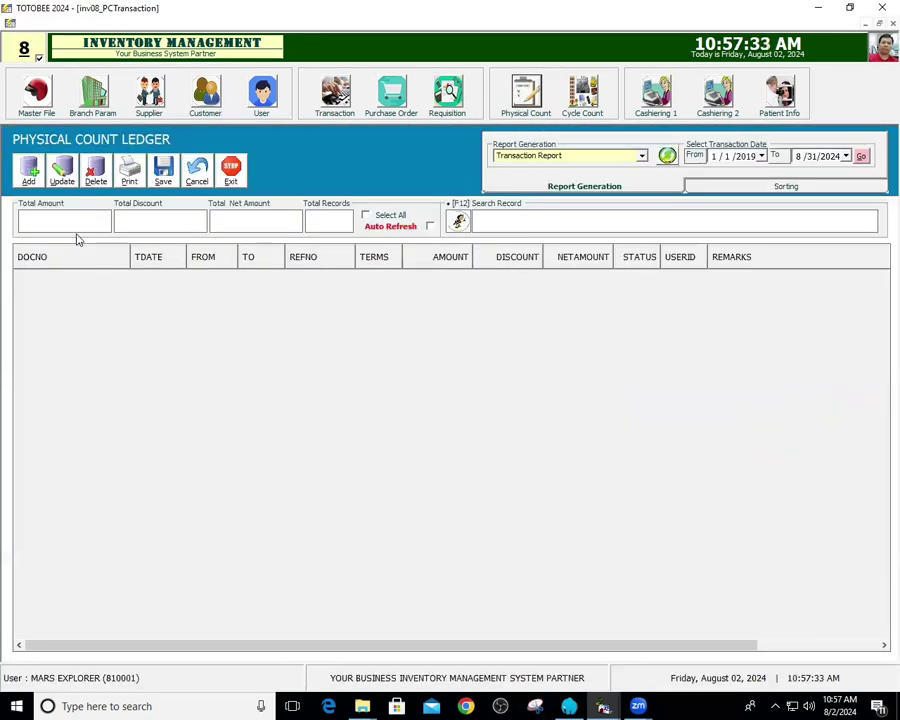
{"action": "left_click", "coordinate": [31, 173]}
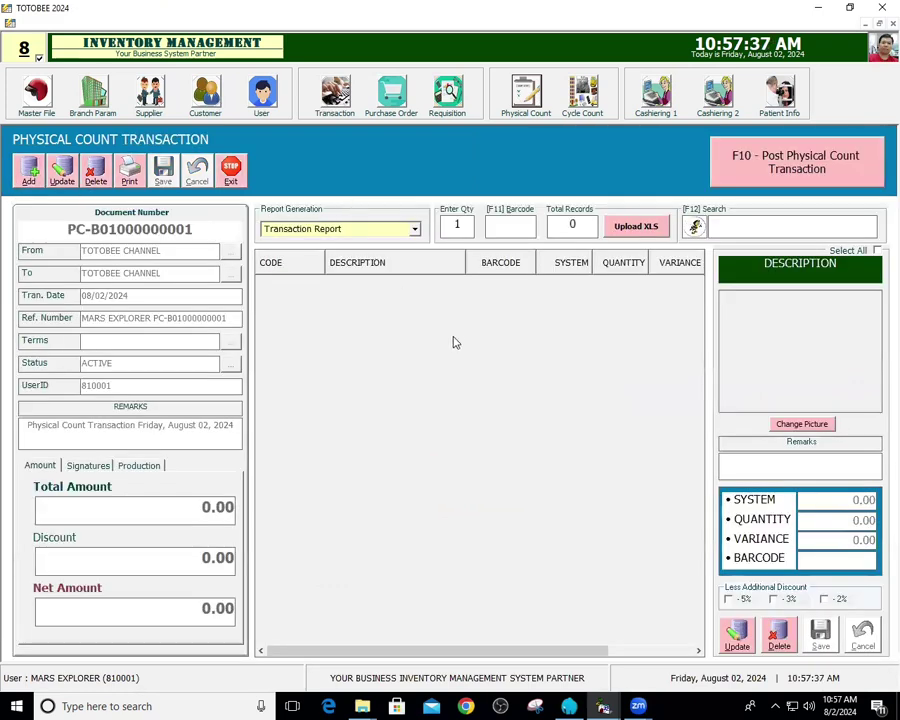
{"action": "left_click", "coordinate": [636, 226]}
{"action": "right_click", "coordinate": [376, 434]}
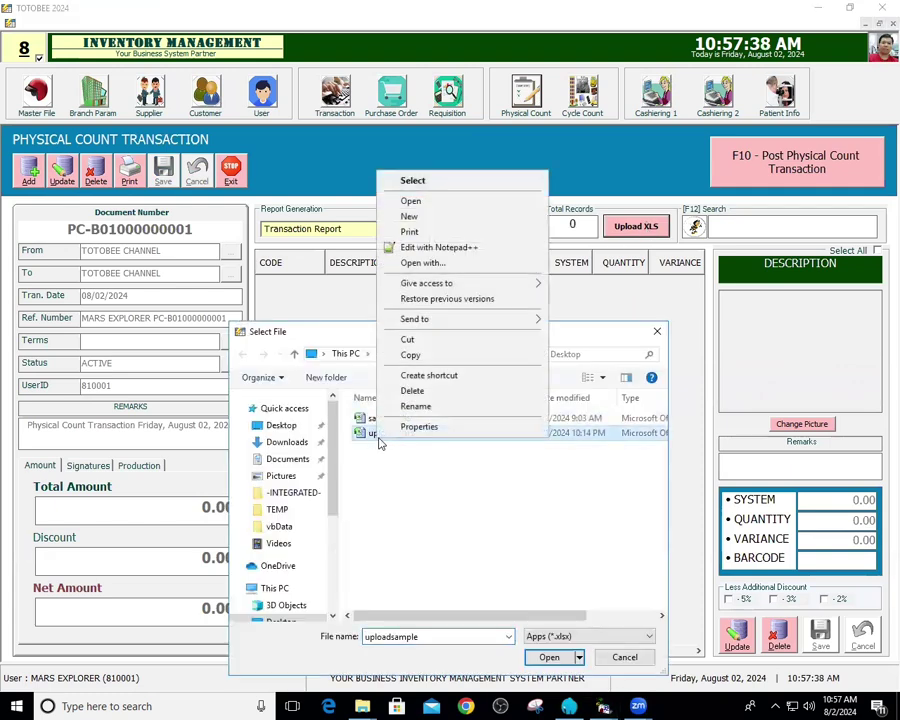
{"action": "left_click", "coordinate": [430, 198]}
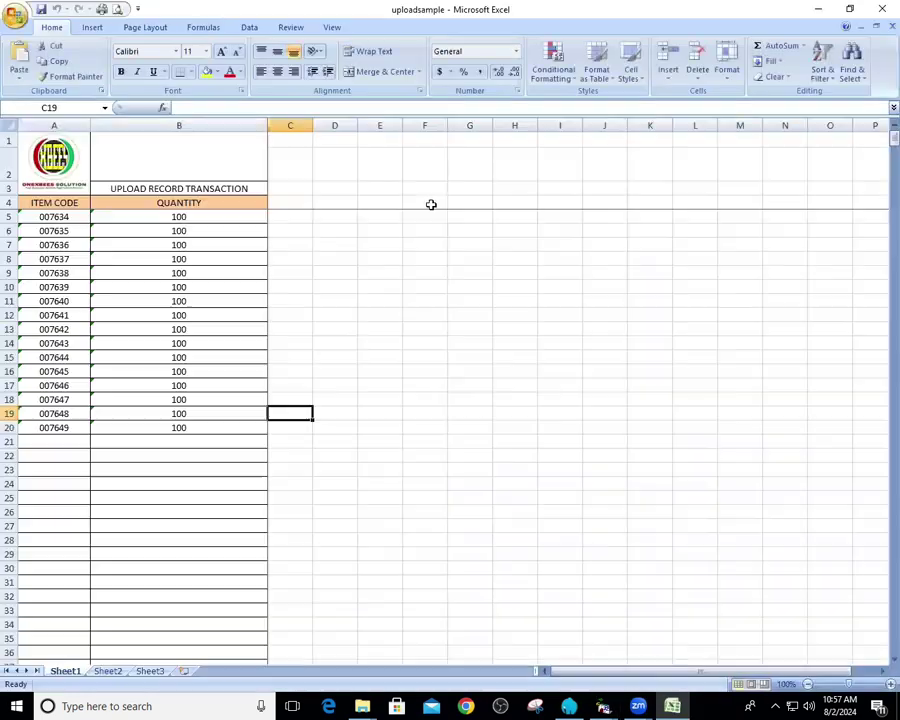
Cancel the file selection and show the uploadsample workbook in a smaller window over the Inventory Master File.
{"action": "left_click", "coordinate": [603, 706]}
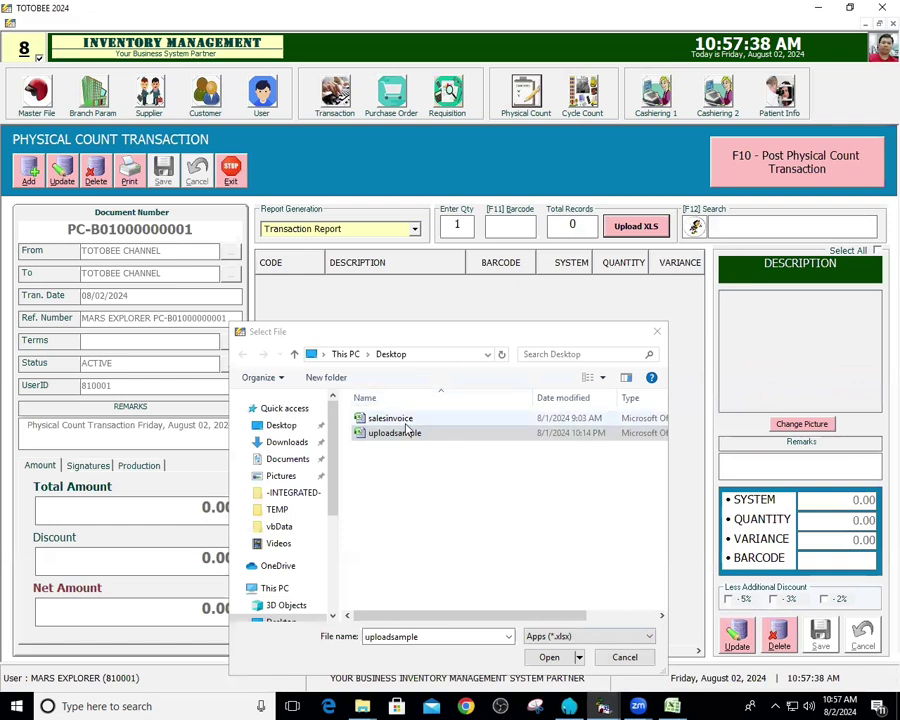
{"action": "left_click", "coordinate": [656, 331]}
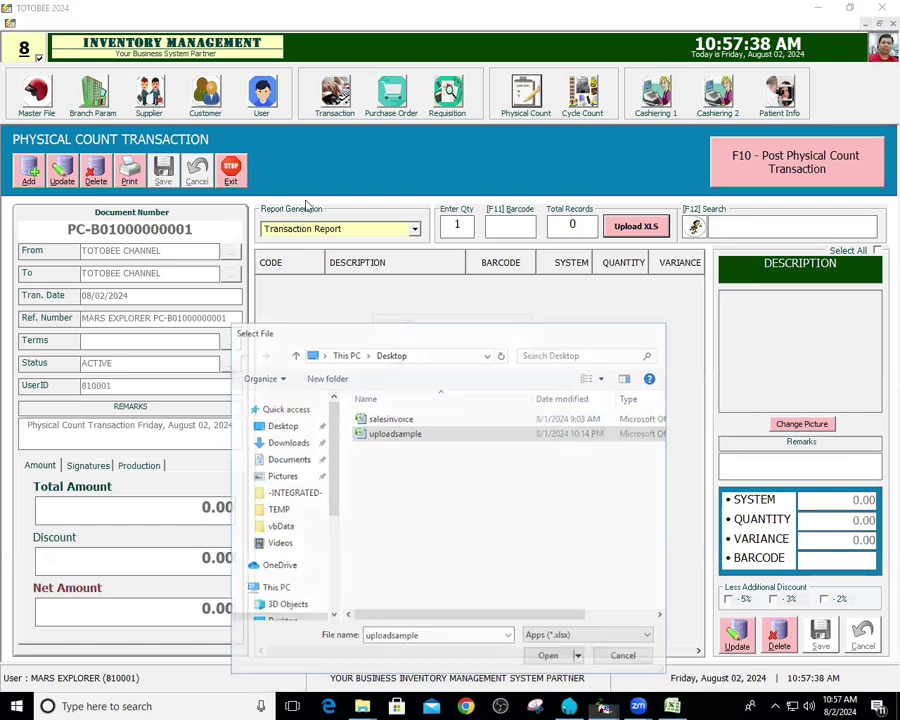
{"action": "left_click", "coordinate": [490, 400]}
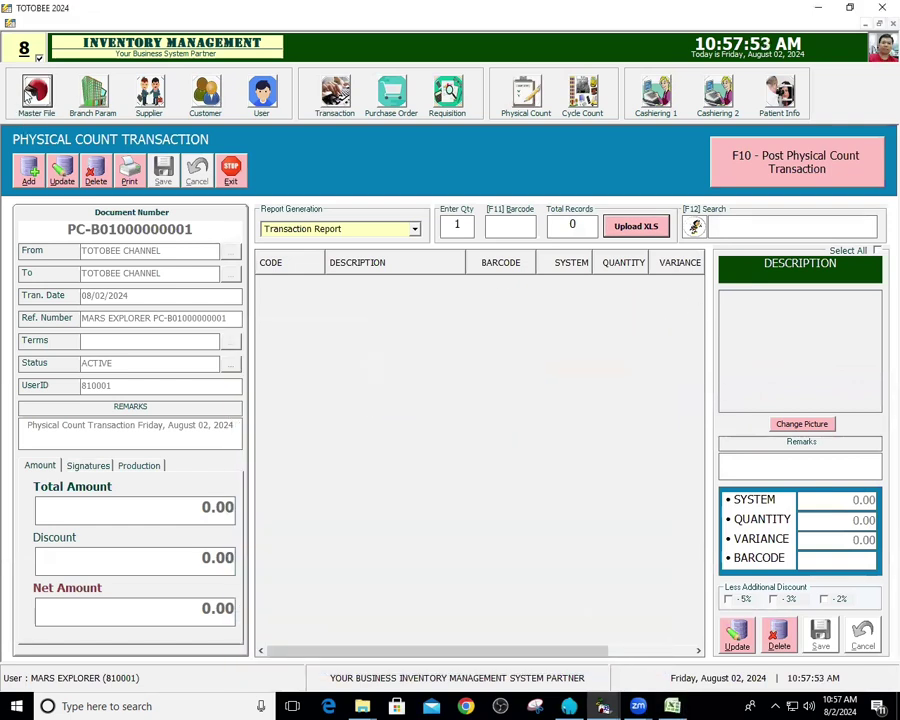
{"action": "left_click", "coordinate": [676, 706]}
{"action": "left_click", "coordinate": [676, 706]}
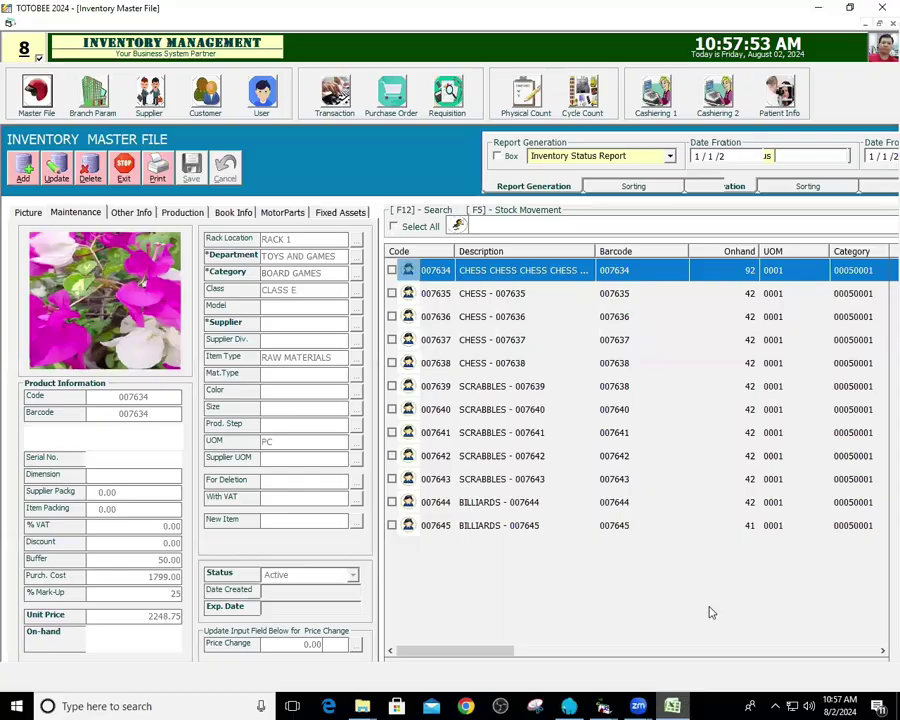
{"action": "left_click", "coordinate": [673, 706]}
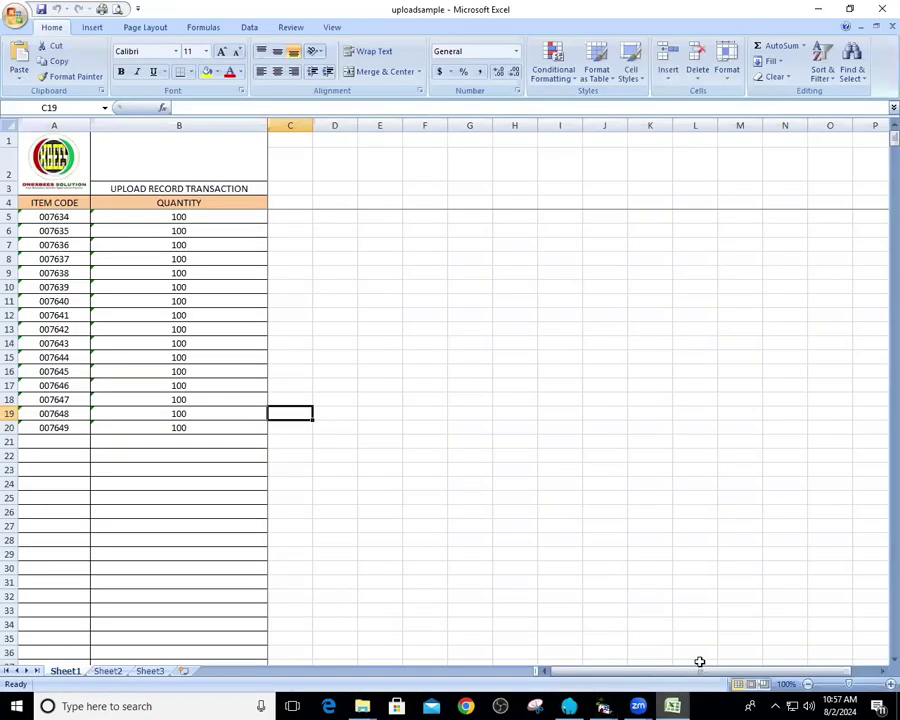
{"action": "double_click", "coordinate": [609, 24]}
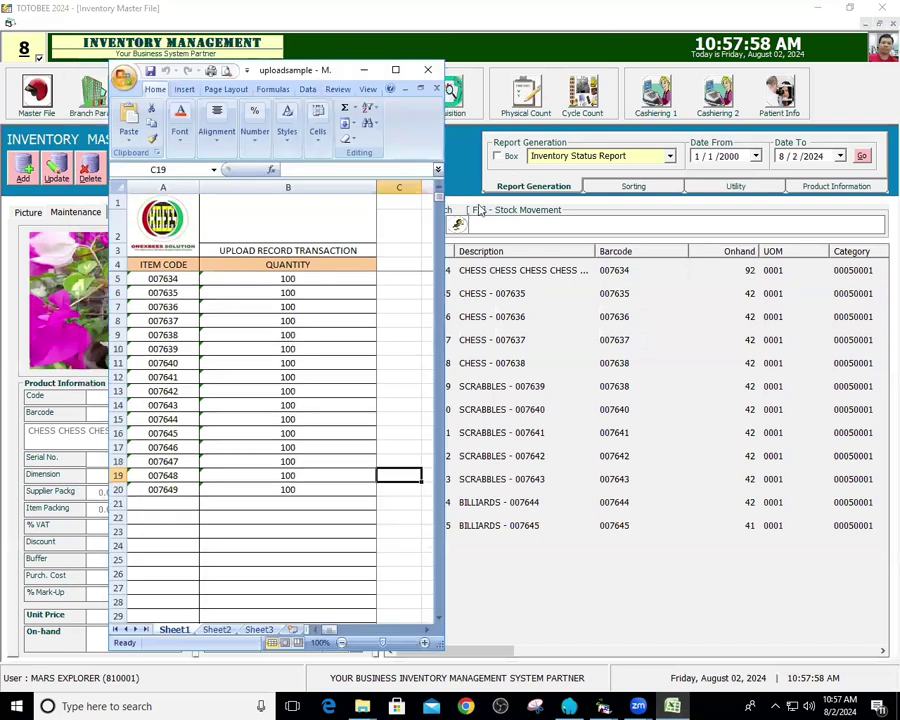
Examine the item code column and the quantity column of the upload sheet.
{"action": "left_click_drag", "start_coordinate": [152, 264], "coordinate": [157, 590]}
{"action": "left_click", "coordinate": [246, 531]}
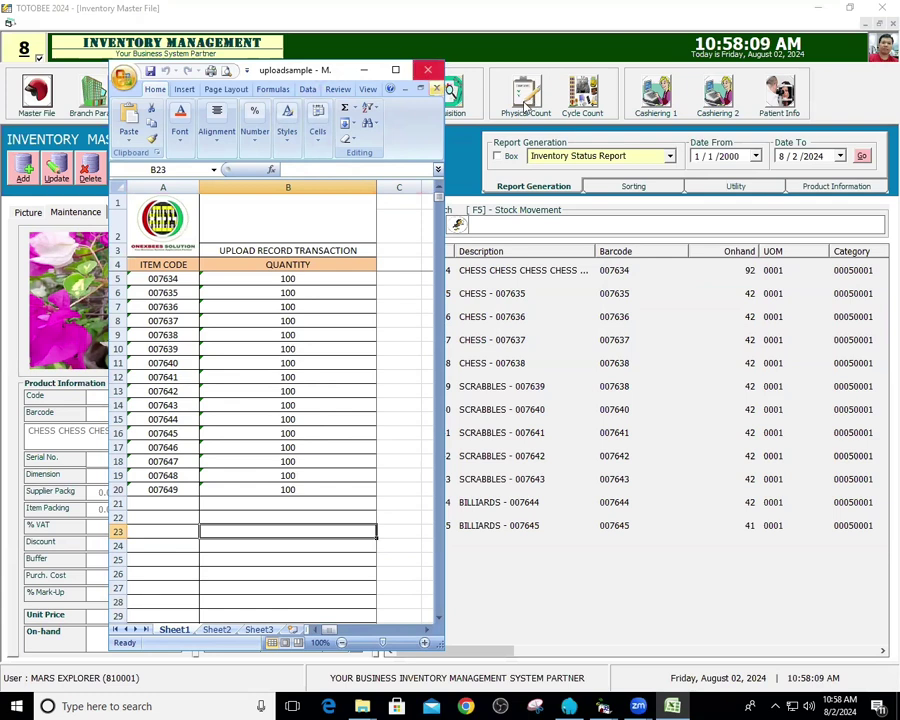
{"action": "left_click", "coordinate": [268, 291]}
{"action": "left_click", "coordinate": [189, 293]}
{"action": "left_click_drag", "start_coordinate": [175, 293], "coordinate": [172, 484]}
{"action": "left_click", "coordinate": [169, 528]}
Extend the item code series from A20 down to A24, adding codes 007650 through 007653.
{"action": "left_click", "coordinate": [167, 517]}
{"action": "key", "text": "Up"}
{"action": "key", "text": "Up"}
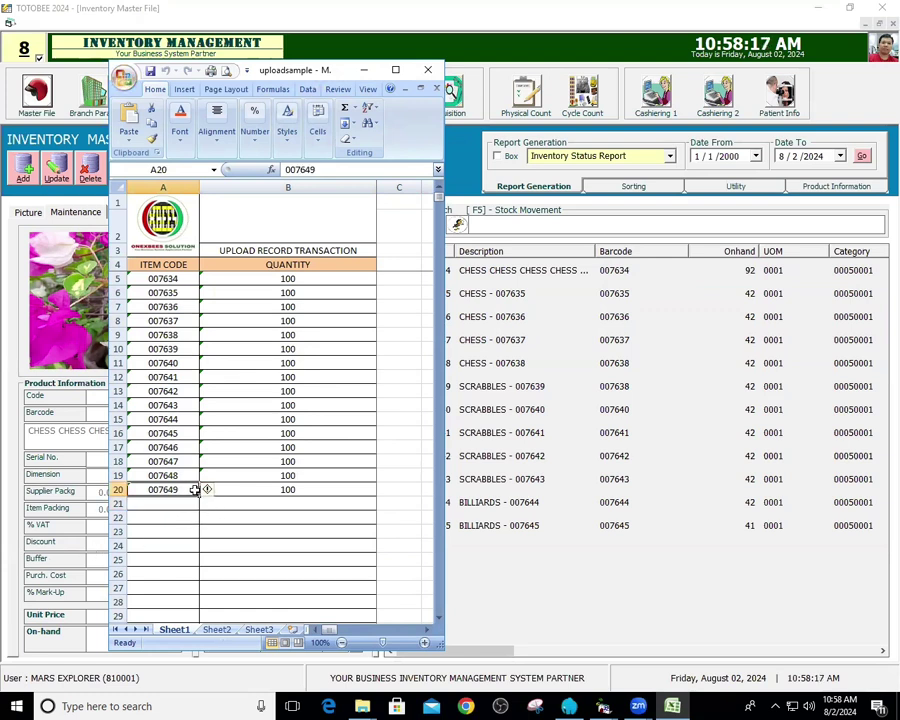
{"action": "left_click_drag", "start_coordinate": [204, 490], "coordinate": [200, 548]}
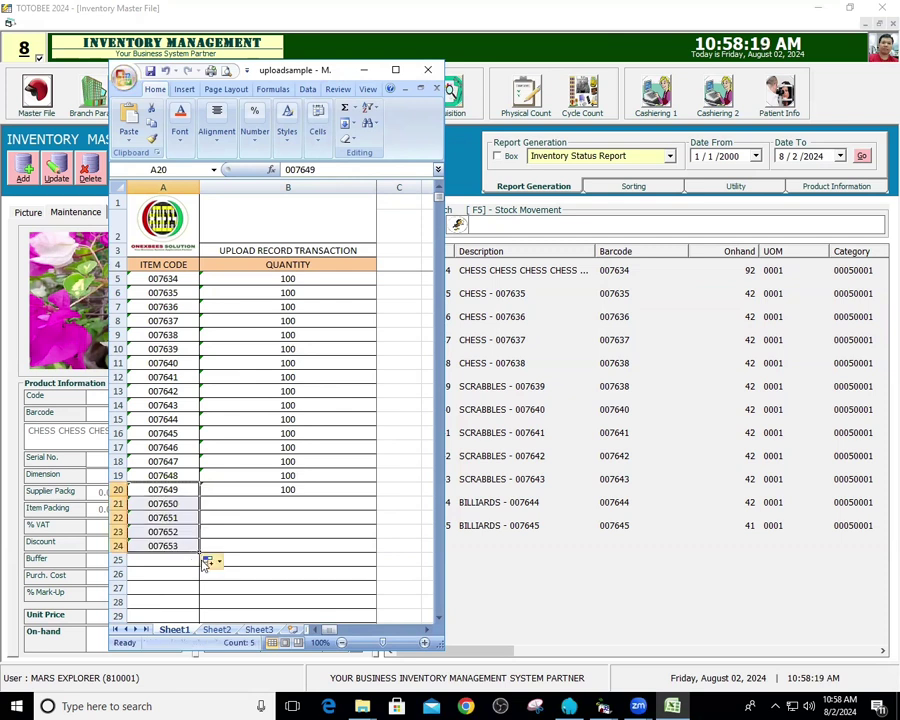
Set the quantities of items 007634 and 007635 to 5 and 80.
{"action": "left_click_drag", "start_coordinate": [292, 280], "coordinate": [287, 543]}
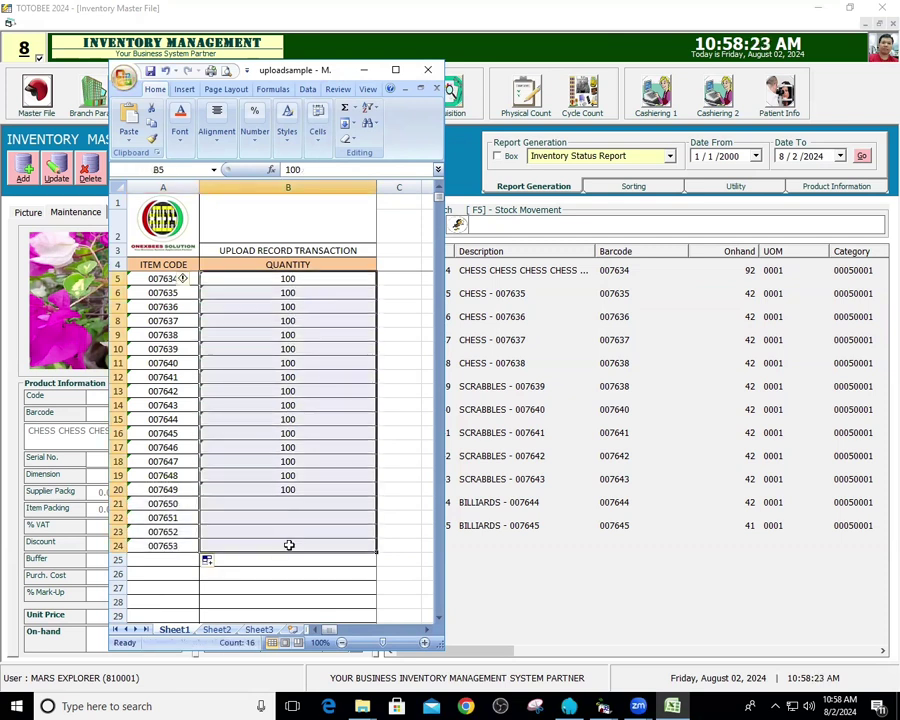
{"action": "type", "text": "5"}
{"action": "key", "text": "Return"}
{"action": "type", "text": "456"}
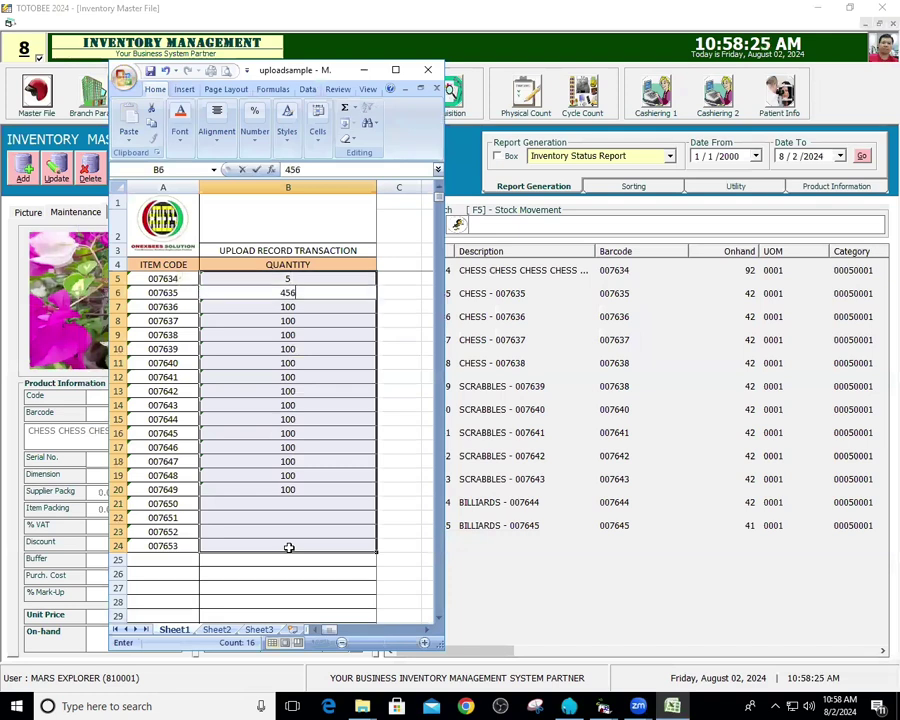
{"action": "key", "text": "Return"}
{"action": "key", "text": "Up"}
{"action": "key", "text": "Up"}
{"action": "key", "text": "Down"}
{"action": "key", "text": "Up"}
{"action": "key", "text": "Down"}
{"action": "type", "text": "80"}
{"action": "key", "text": "Return"}
Enter quantities 50, 45, 12, 65, 45 and 78 for items 007636 through 007641 in B7 to B12.
{"action": "type", "text": "50"}
{"action": "key", "text": "Return"}
{"action": "type", "text": "45"}
{"action": "key", "text": "Return"}
{"action": "type", "text": "12"}
{"action": "key", "text": "Return"}
{"action": "type", "text": "65"}
{"action": "key", "text": "Return"}
{"action": "type", "text": "45"}
{"action": "key", "text": "Return"}
{"action": "type", "text": "78"}
{"action": "key", "text": "Return"}
Enter quantities 12, 56, 12, 45, 12 and 56 for items 007642 through 007647 in B13 to B18.
{"action": "type", "text": "12"}
{"action": "key", "text": "Return"}
{"action": "type", "text": "56"}
{"action": "key", "text": "Return"}
{"action": "type", "text": "12"}
{"action": "key", "text": "Return"}
{"action": "type", "text": "45"}
{"action": "key", "text": "Return"}
{"action": "type", "text": "12"}
{"action": "key", "text": "Return"}
{"action": "type", "text": "56"}
{"action": "key", "text": "Return"}
Enter quantities 12, 12, 45, 78, 98 and 54 for items 007648 through 007653 in B19 to B24.
{"action": "type", "text": "12"}
{"action": "key", "text": "Return"}
{"action": "type", "text": "12"}
{"action": "key", "text": "Return"}
{"action": "type", "text": "4578"}
{"action": "key", "text": "BackSpace"}
{"action": "key", "text": "BackSpace"}
{"action": "key", "text": "Return"}
{"action": "type", "text": "78"}
{"action": "key", "text": "Return"}
{"action": "type", "text": "98"}
{"action": "key", "text": "Return"}
{"action": "type", "text": "94"}
{"action": "key", "text": "Return"}
{"action": "left_click", "coordinate": [300, 503]}
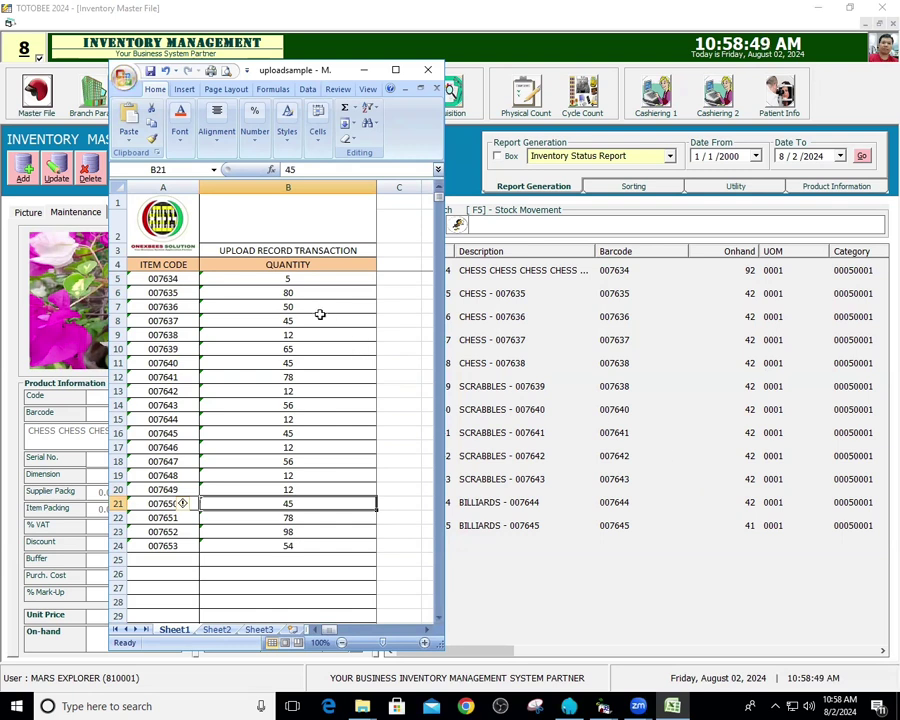
Review the completed quantities and item codes in rows 5 to 24 of the upload sheet.
{"action": "left_click_drag", "start_coordinate": [291, 279], "coordinate": [291, 546]}
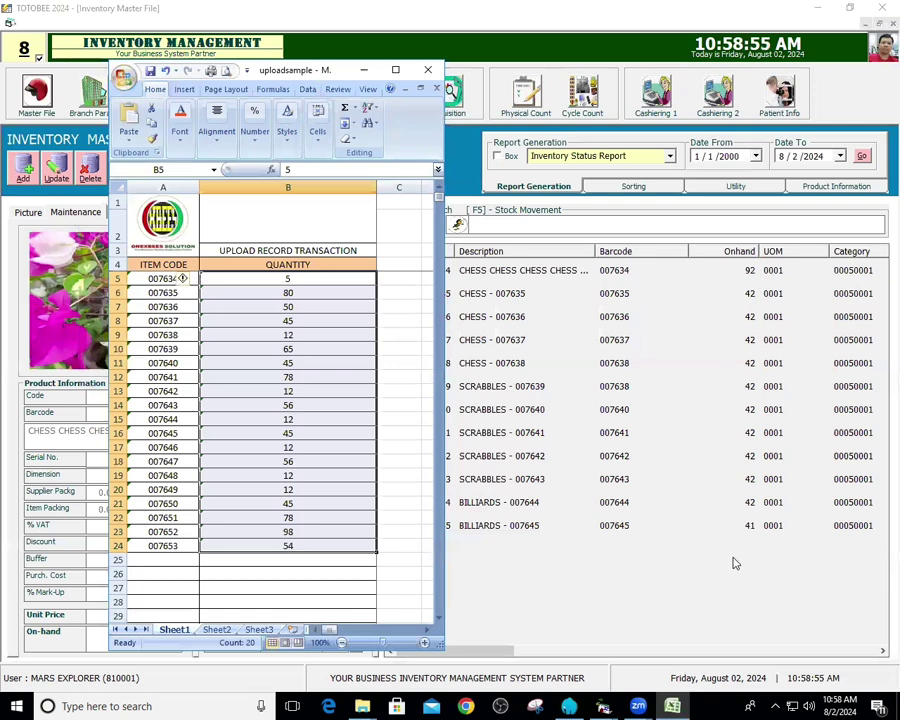
{"action": "left_click", "coordinate": [147, 279]}
{"action": "left_click_drag", "start_coordinate": [147, 279], "coordinate": [135, 541]}
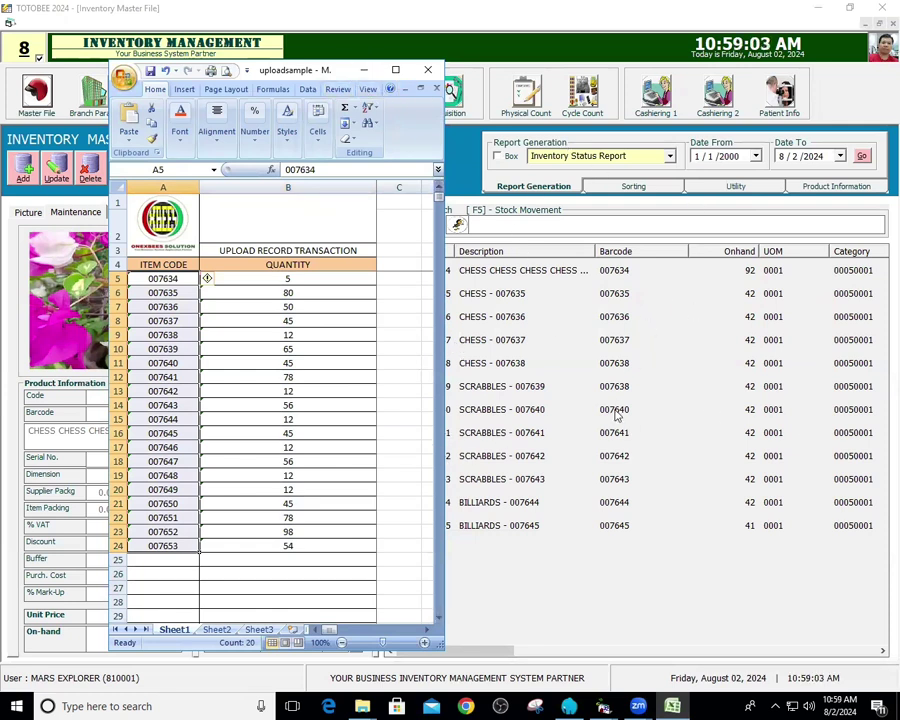
{"action": "left_click", "coordinate": [278, 371]}
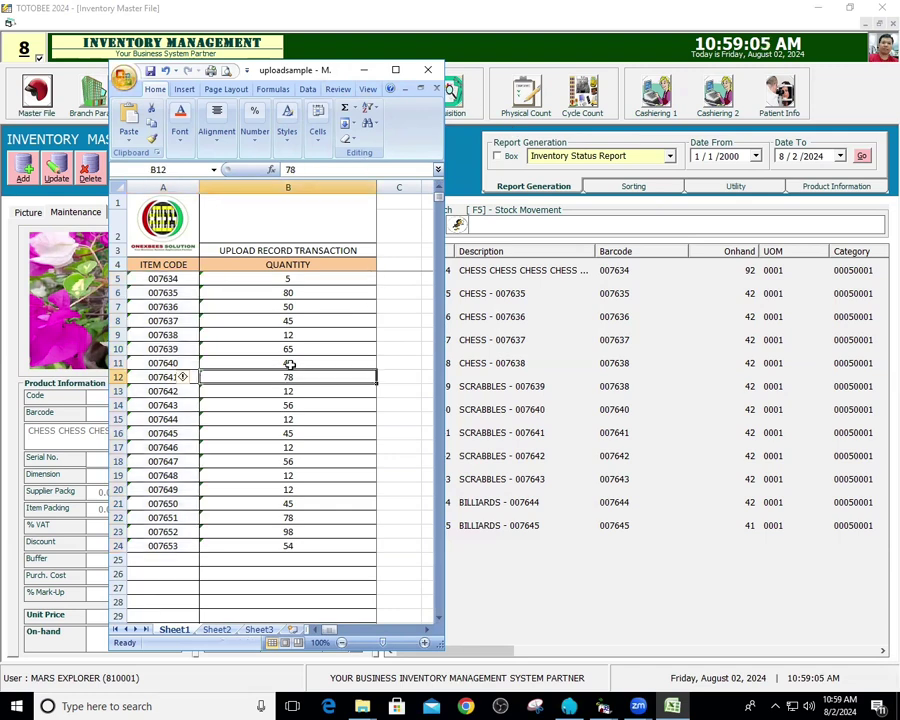
Close the uploadsample workbook and return to the Physical Count Transaction.
{"action": "left_click", "coordinate": [427, 70]}
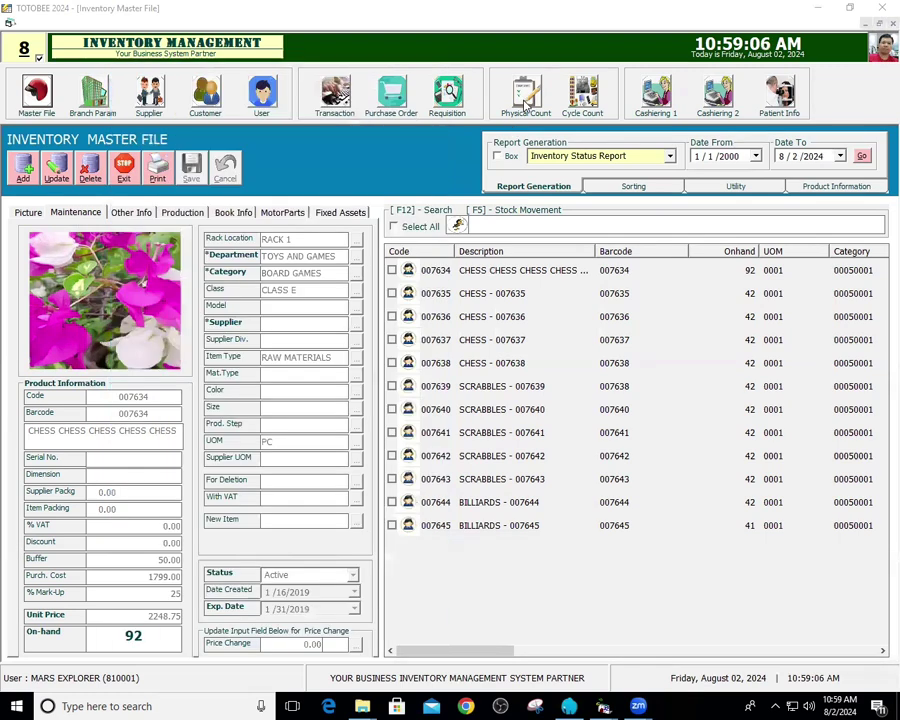
{"action": "left_click", "coordinate": [526, 95]}
{"action": "key", "text": "Escape"}
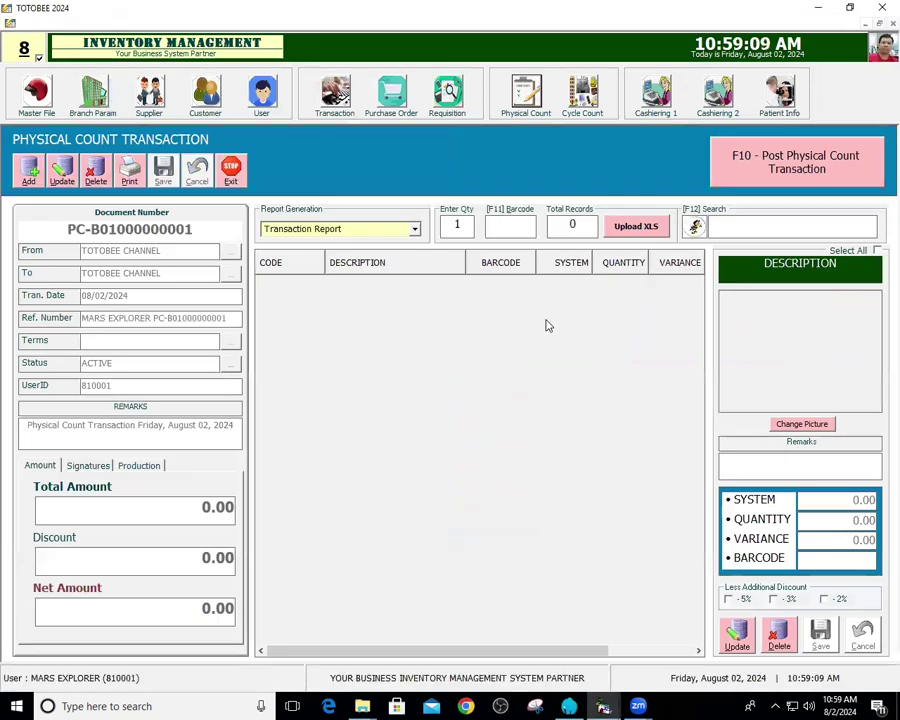
Upload the uploadsample Excel file from the Desktop into the physical count transaction and confirm the import.
{"action": "left_click", "coordinate": [636, 227]}
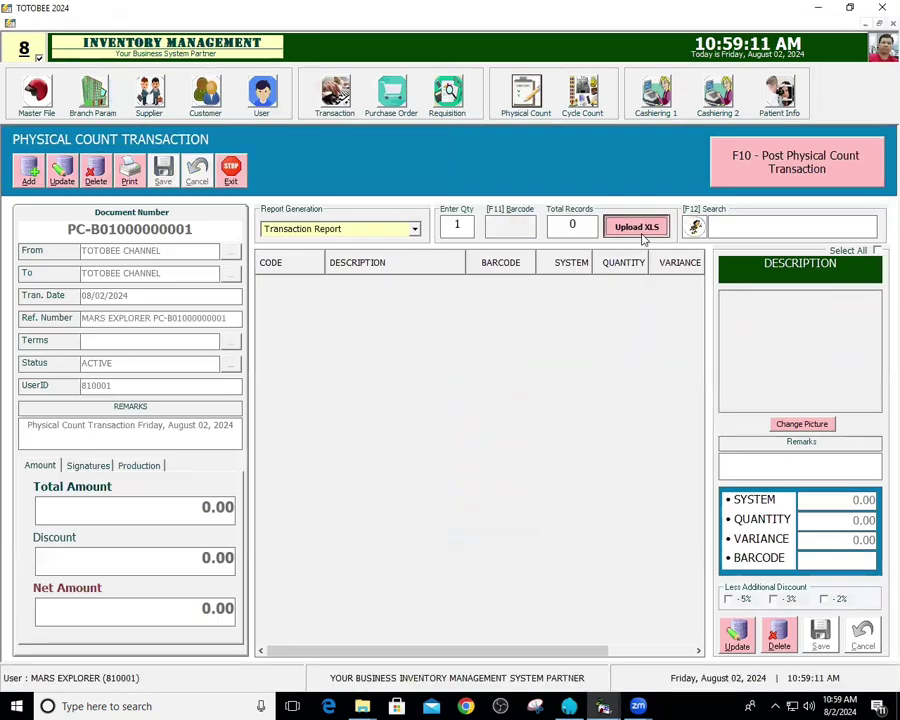
{"action": "left_click", "coordinate": [392, 434]}
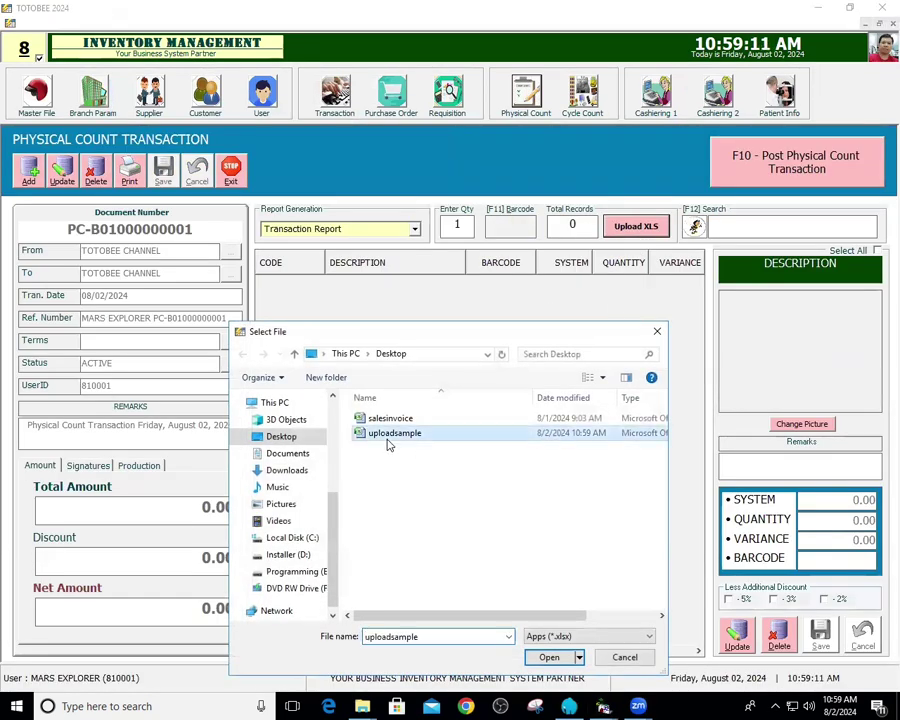
{"action": "left_click", "coordinate": [549, 657]}
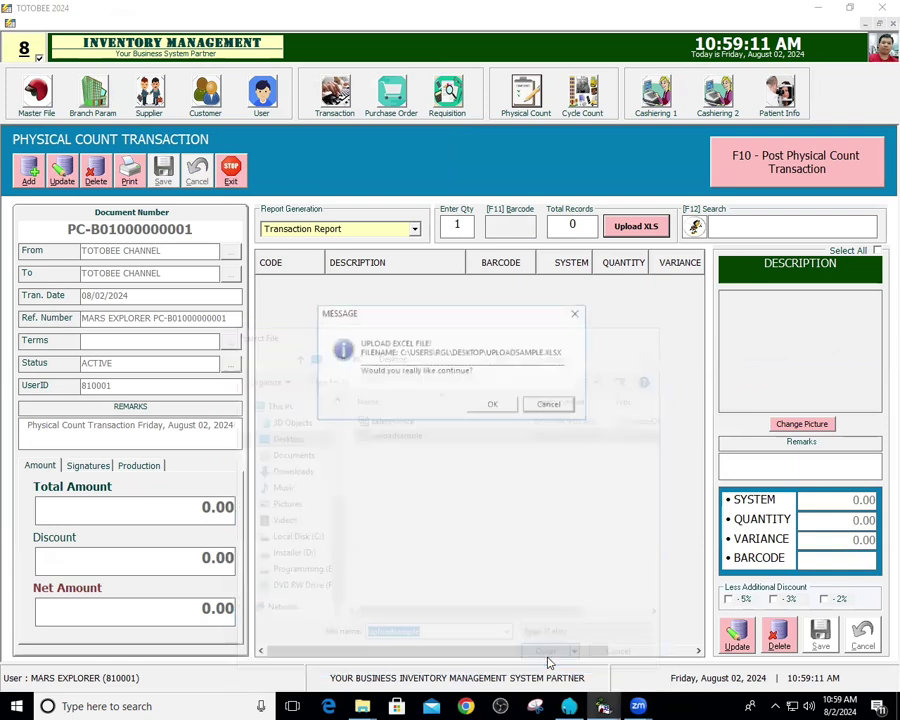
{"action": "left_click", "coordinate": [493, 405]}
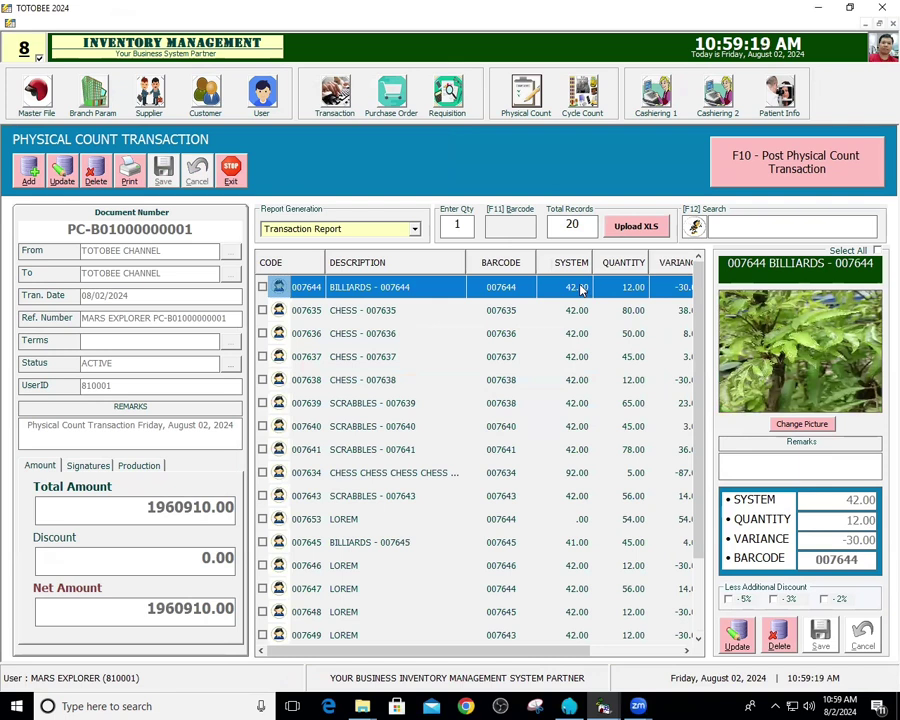
Compare the system, counted quantity and variance values of the uploaded items in the transaction grid.
{"action": "left_click", "coordinate": [583, 310]}
{"action": "left_click", "coordinate": [583, 289]}
{"action": "left_click", "coordinate": [577, 310]}
{"action": "left_click", "coordinate": [621, 289]}
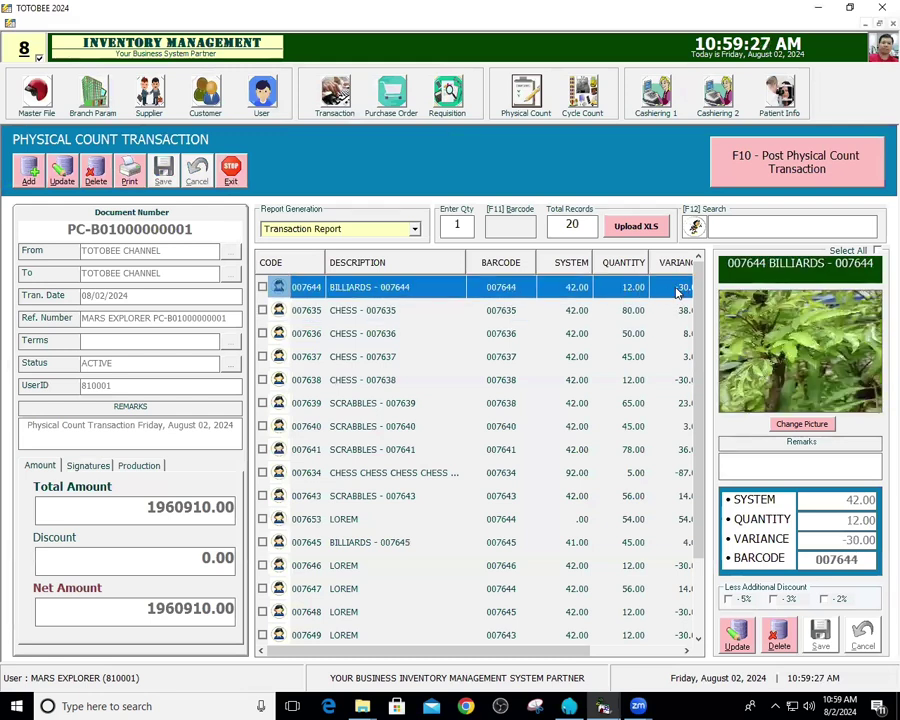
{"action": "left_click_drag", "start_coordinate": [558, 650], "coordinate": [580, 650]}
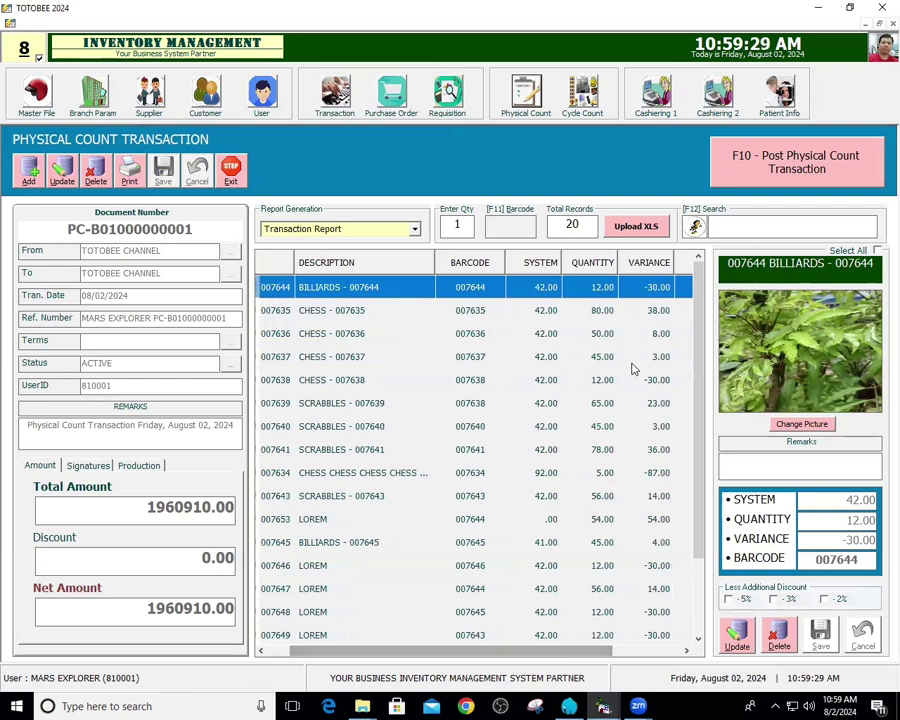
{"action": "left_click", "coordinate": [556, 316]}
{"action": "left_click", "coordinate": [530, 403]}
{"action": "left_click", "coordinate": [542, 518]}
{"action": "left_click", "coordinate": [539, 403]}
{"action": "left_click", "coordinate": [538, 311]}
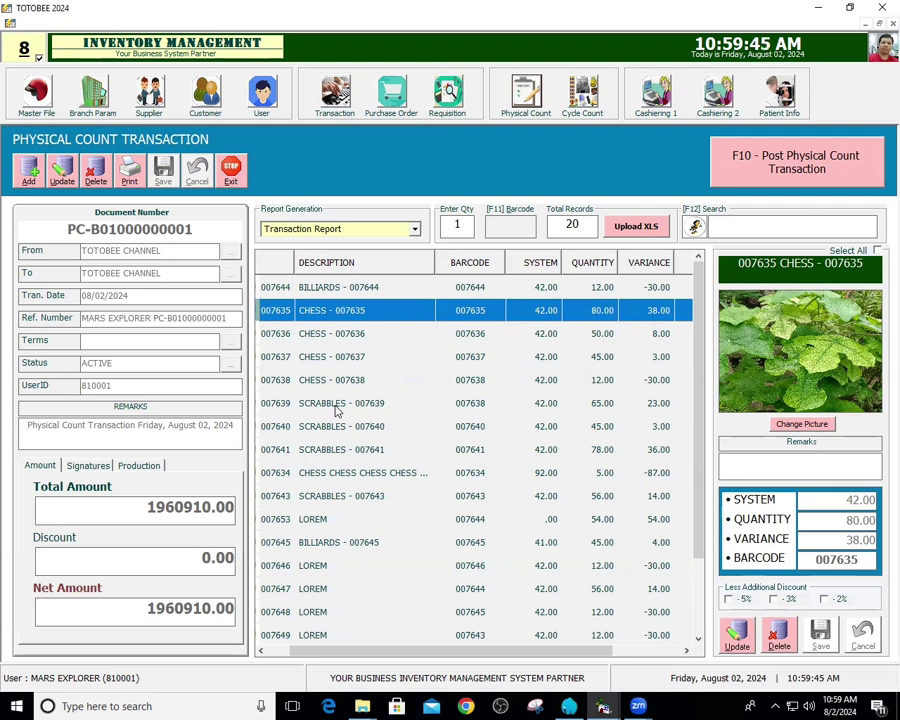
Generate the List of Not Counted Items report and save it as List of Not Counted Items.pdf.
{"action": "left_click", "coordinate": [414, 229]}
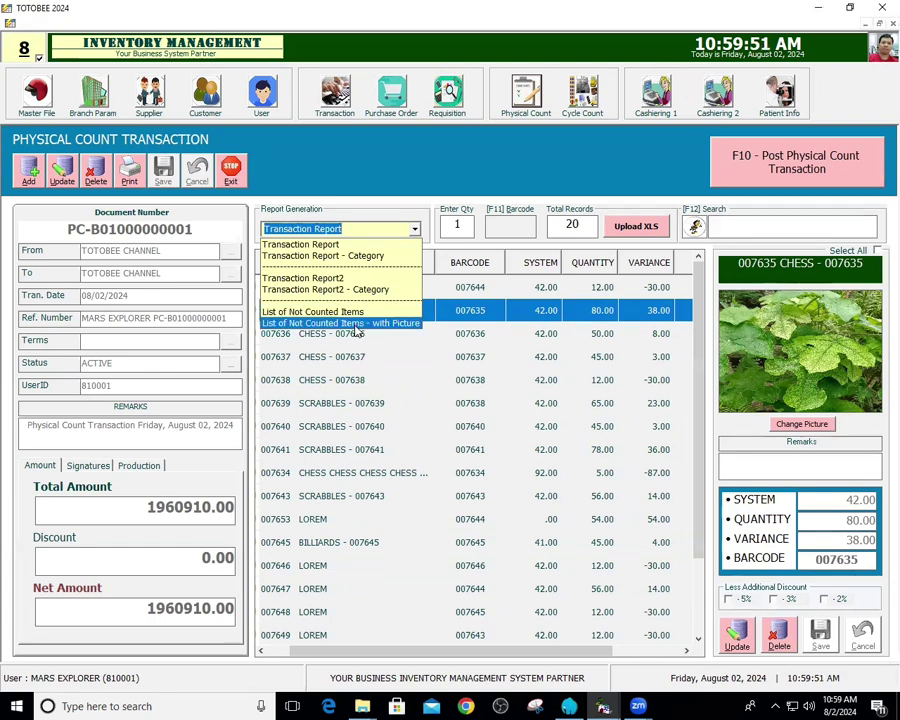
{"action": "left_click", "coordinate": [335, 311]}
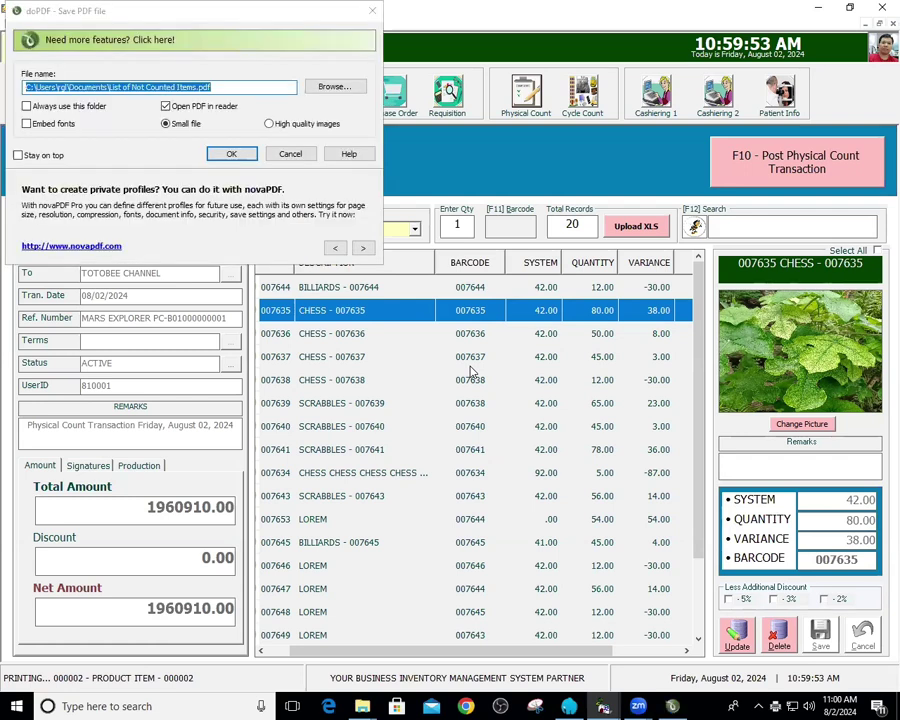
{"action": "left_click", "coordinate": [231, 153]}
{"action": "left_click", "coordinate": [520, 366]}
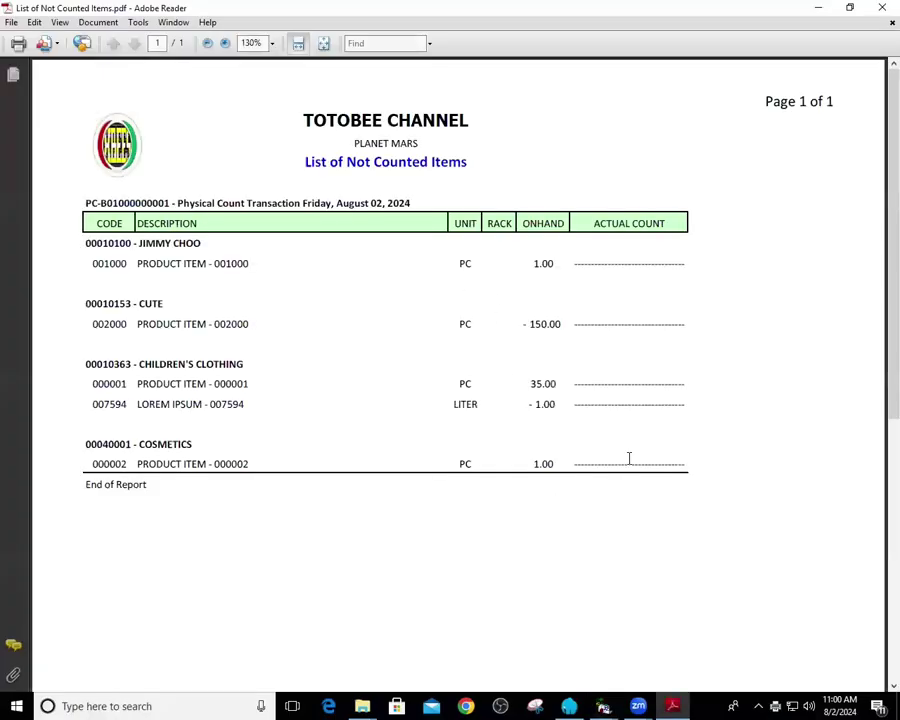
Review the uncounted items and their on-hand quantities in the PDF report, and close it.
{"action": "left_click_drag", "start_coordinate": [692, 465], "coordinate": [72, 242]}
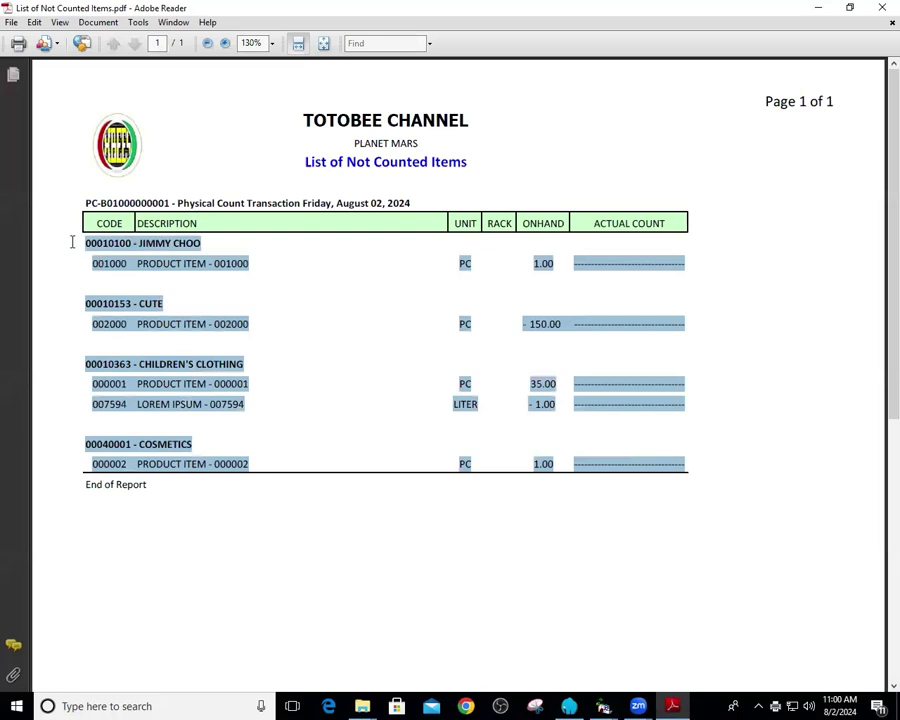
{"action": "left_click_drag", "start_coordinate": [709, 20], "coordinate": [563, 461]}
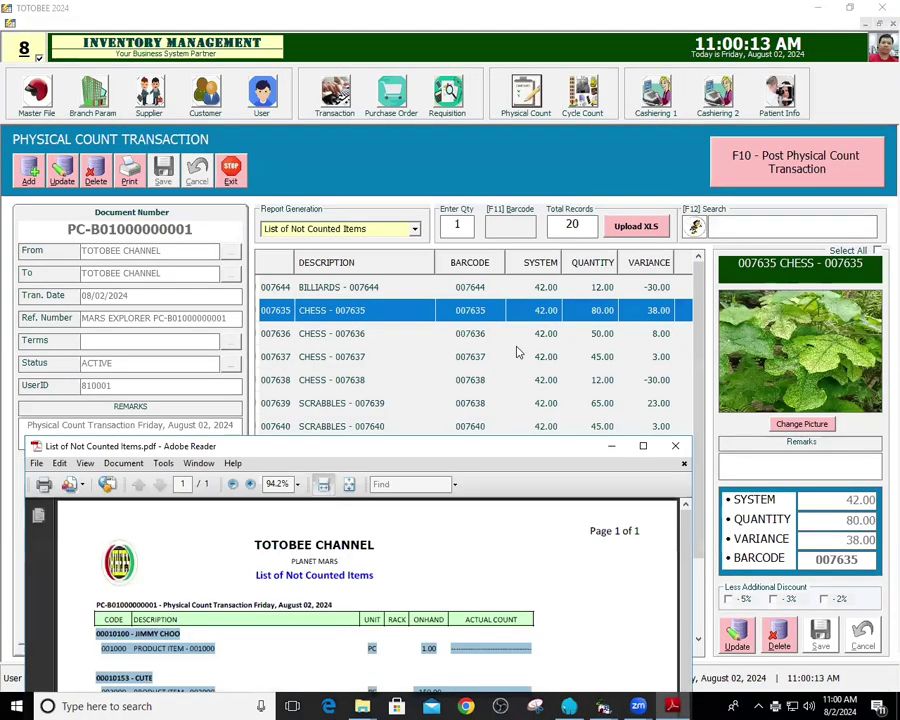
{"action": "left_click_drag", "start_coordinate": [455, 459], "coordinate": [471, 116]}
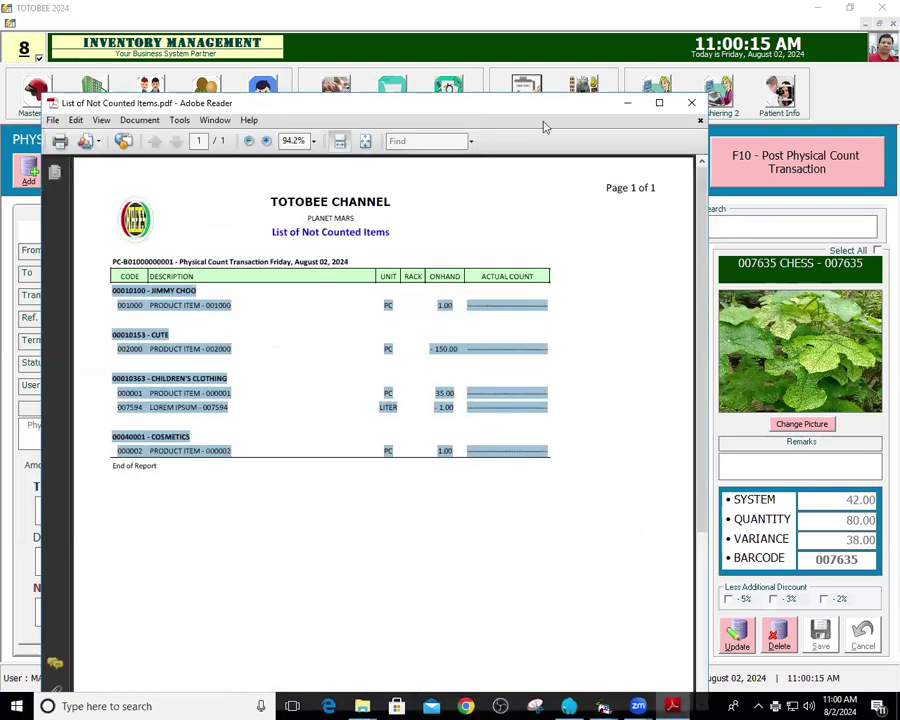
{"action": "left_click", "coordinate": [692, 104]}
{"action": "left_click", "coordinate": [475, 340]}
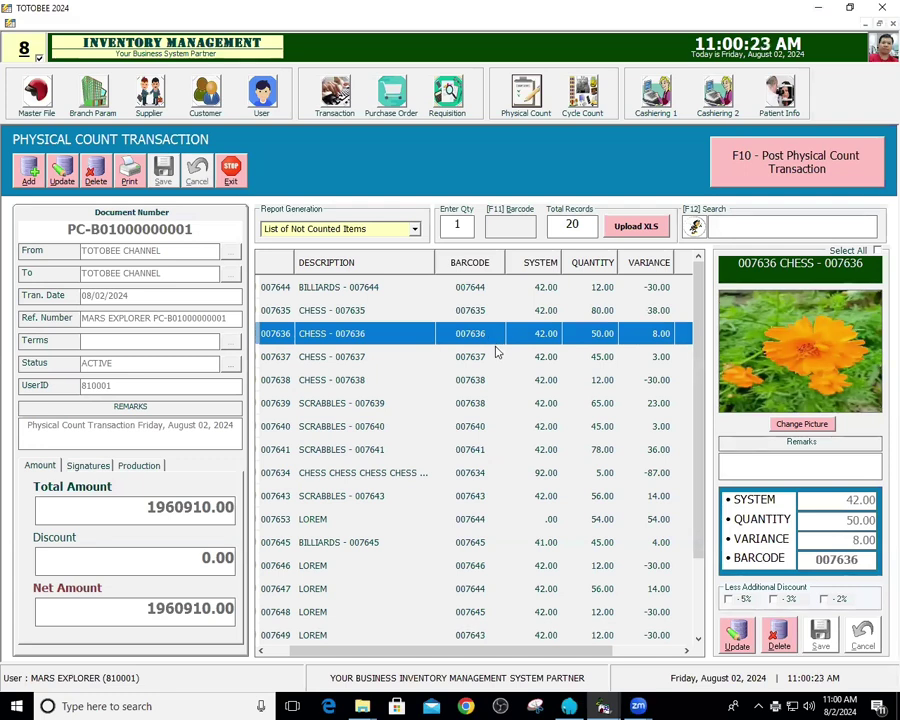
{"action": "left_click", "coordinate": [480, 288]}
{"action": "left_click", "coordinate": [415, 229]}
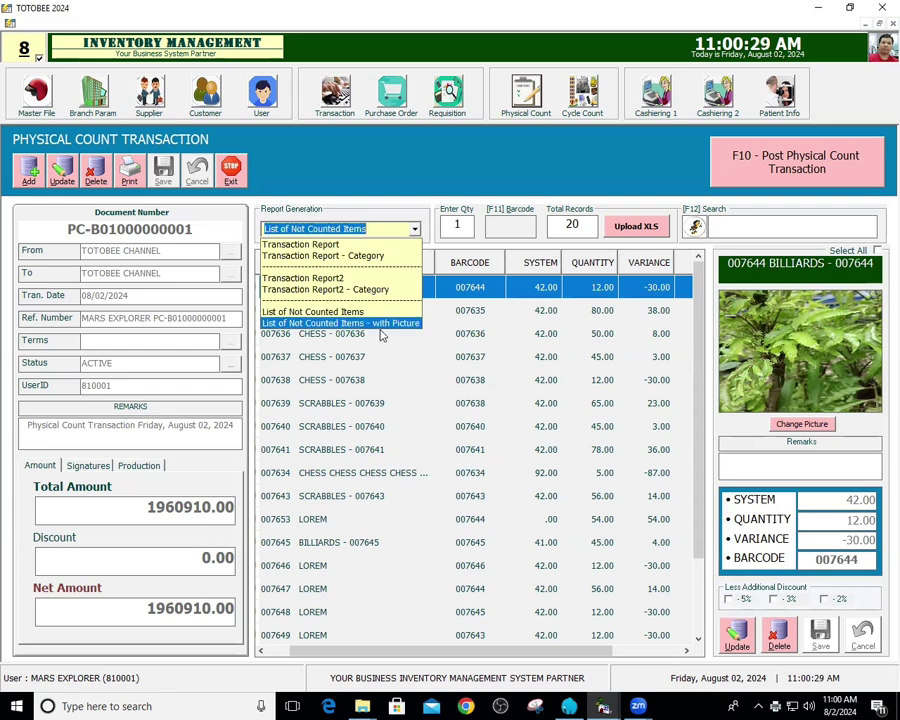
{"action": "left_click", "coordinate": [385, 370]}
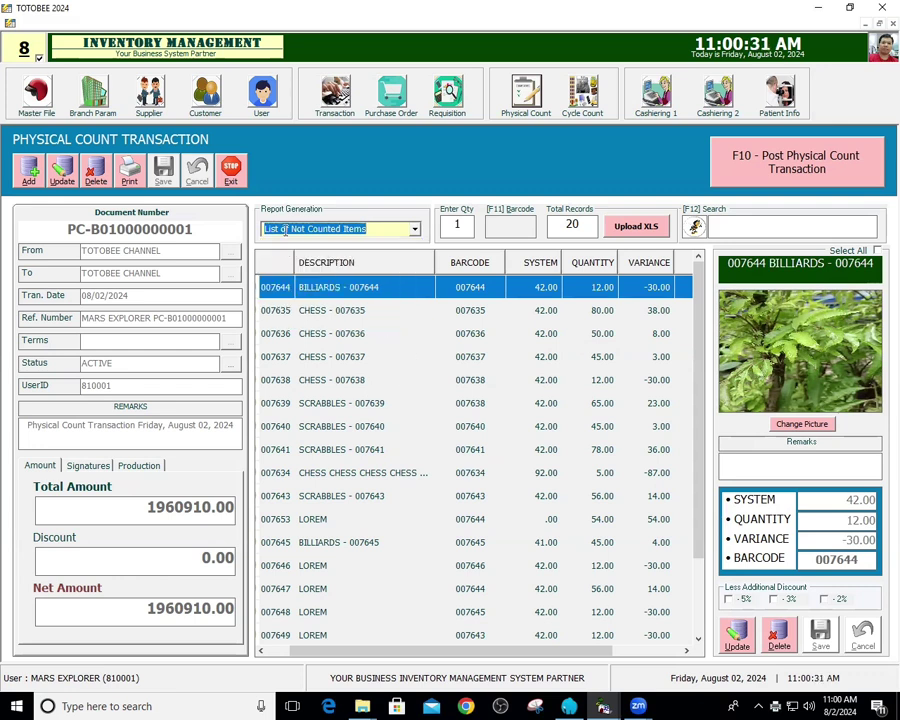
From the Physical Count Ledger, generate the Count Report - Category as PHYSICAL COUNT.pdf and review its variances and remarks.
{"action": "left_click", "coordinate": [238, 174]}
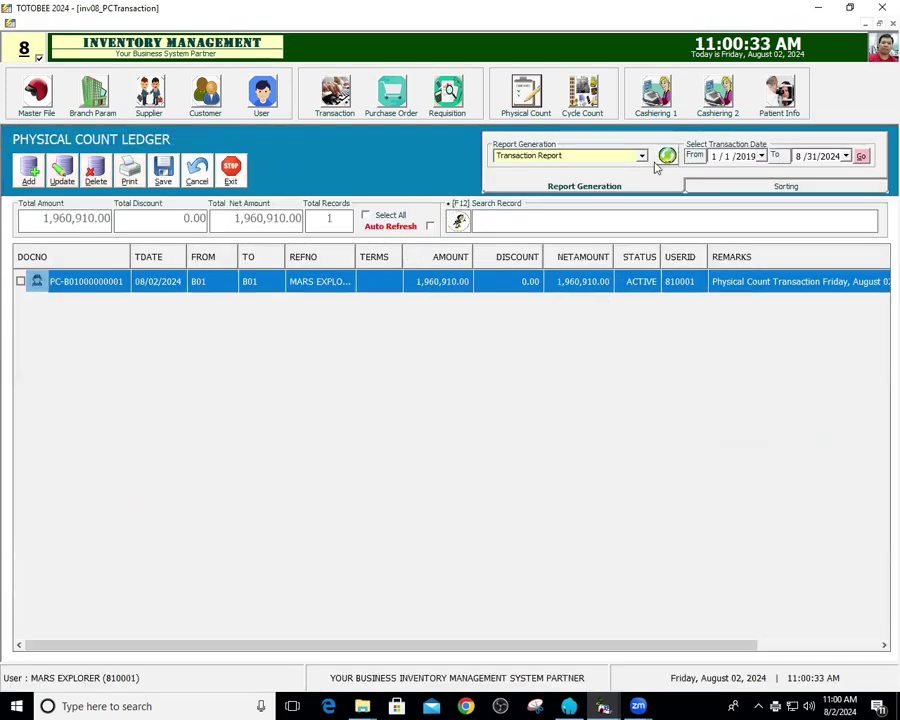
{"action": "left_click", "coordinate": [641, 156]}
{"action": "scroll", "coordinate": [555, 225], "scroll_direction": "down", "scroll_amount": 1}
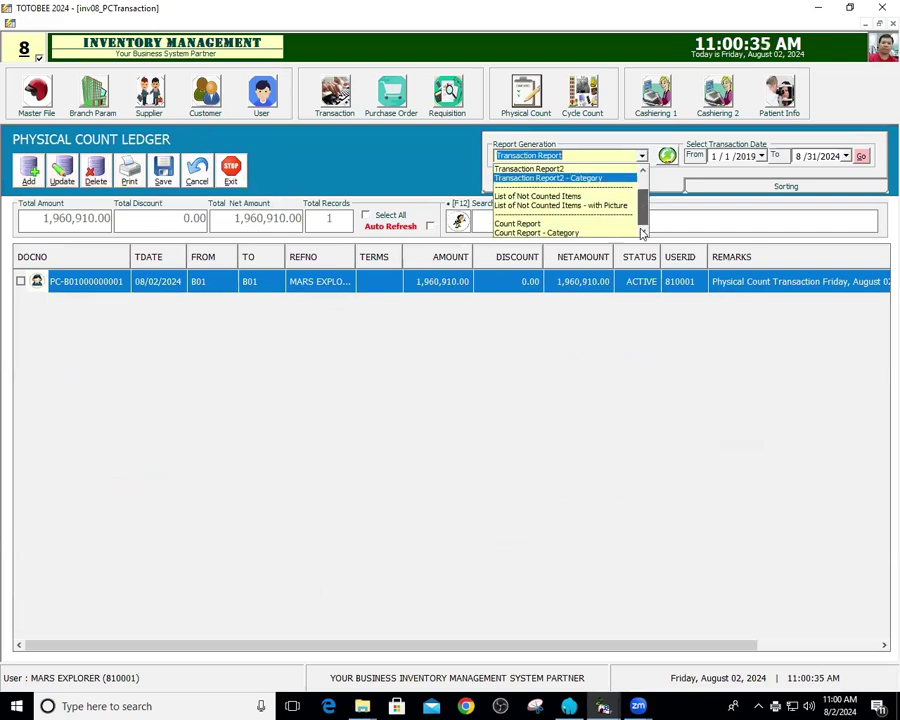
{"action": "left_click", "coordinate": [533, 233]}
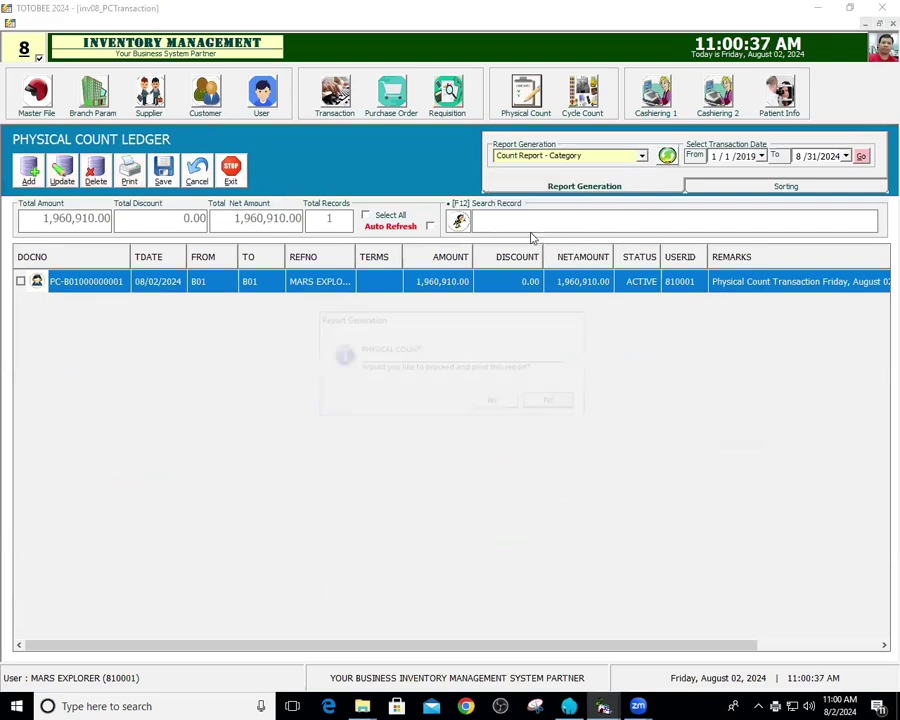
{"action": "left_click", "coordinate": [489, 400]}
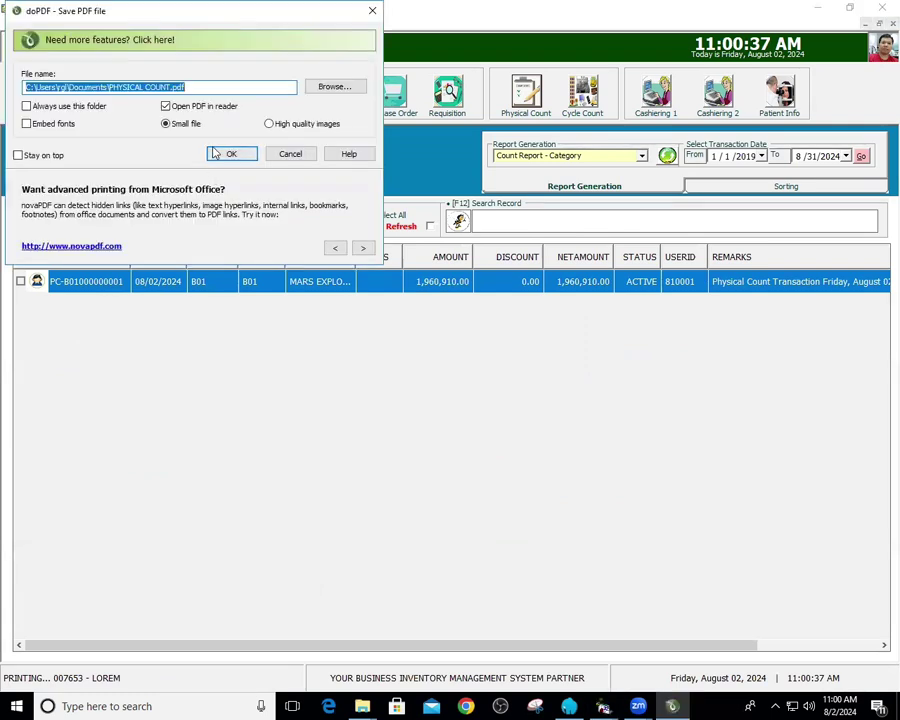
{"action": "left_click", "coordinate": [226, 155]}
{"action": "left_click", "coordinate": [519, 368]}
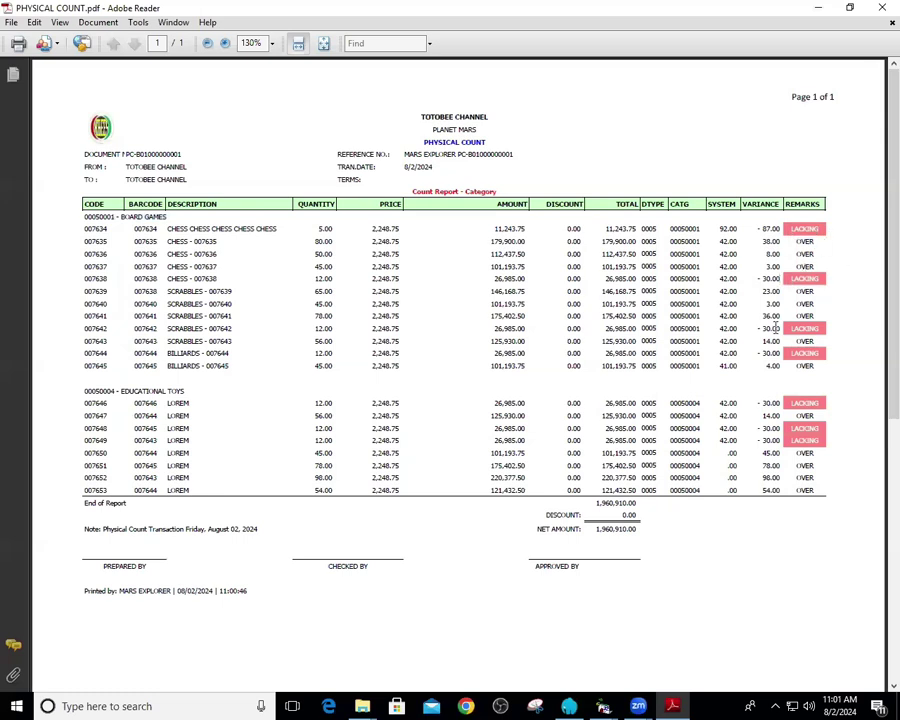
{"action": "left_click_drag", "start_coordinate": [812, 466], "coordinate": [760, 232]}
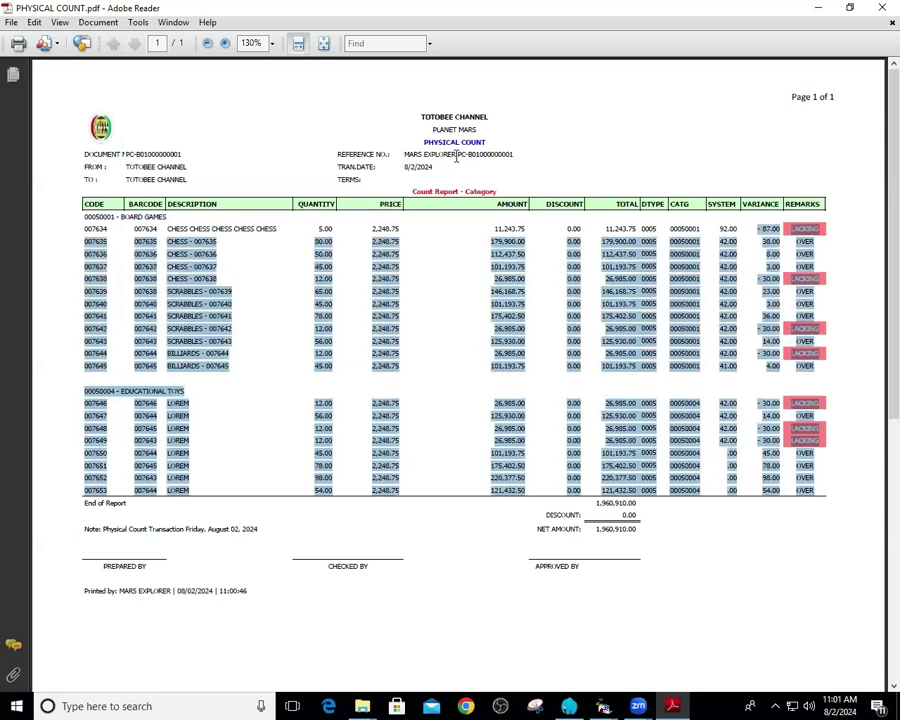
{"action": "left_click", "coordinate": [881, 9]}
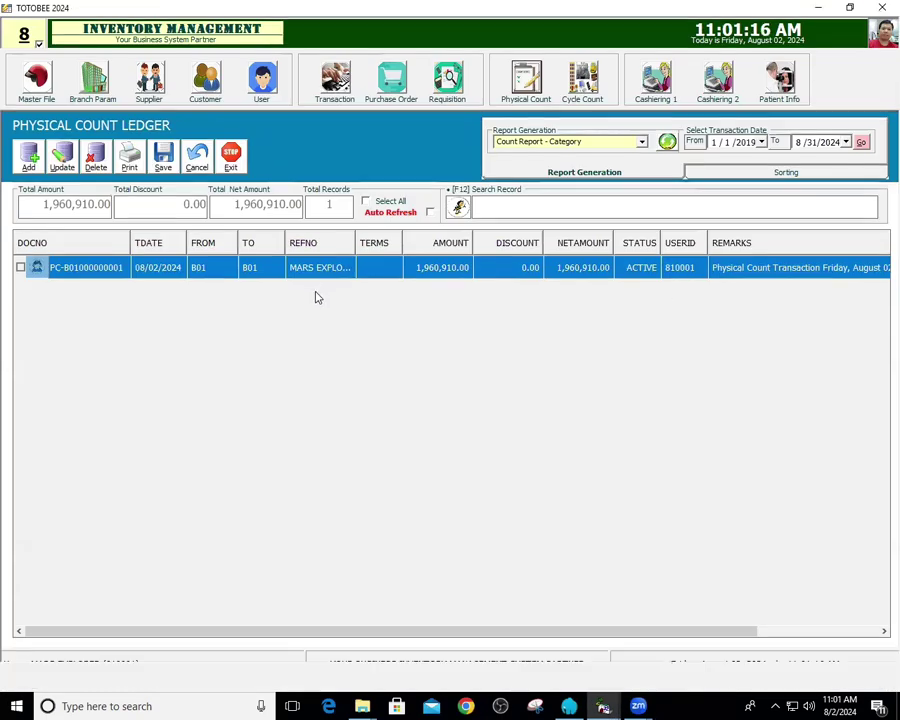
Reopen the 08/02/2024 physical count transaction from the ledger and select item 007644 BILLIARDS.
{"action": "double_click", "coordinate": [316, 267]}
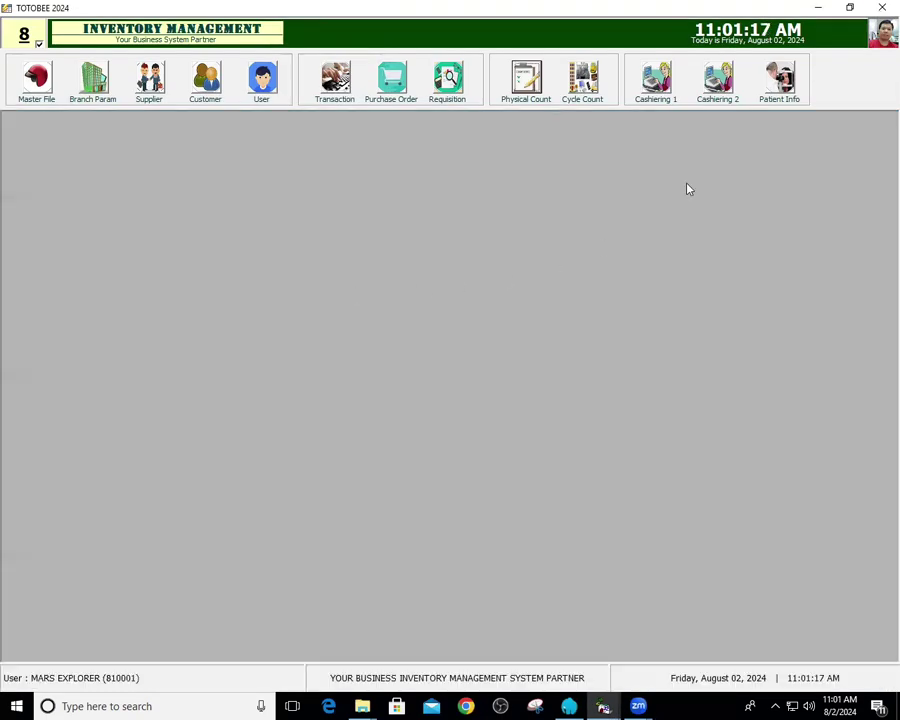
{"action": "left_click", "coordinate": [500, 378]}
{"action": "key", "text": "Up"}
{"action": "key", "text": "Up"}
{"action": "key", "text": "Up"}
{"action": "key", "text": "Up"}
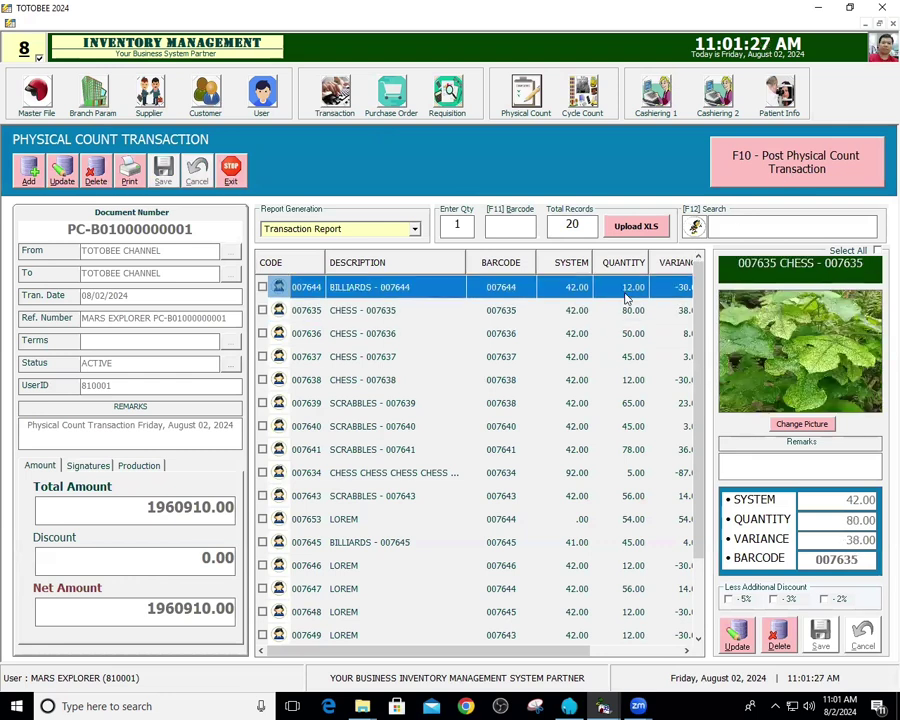
View the stock movement of item 007644 BILLIARDS to examine its current balance, and close it.
{"action": "double_click", "coordinate": [572, 292]}
{"action": "left_click", "coordinate": [420, 330]}
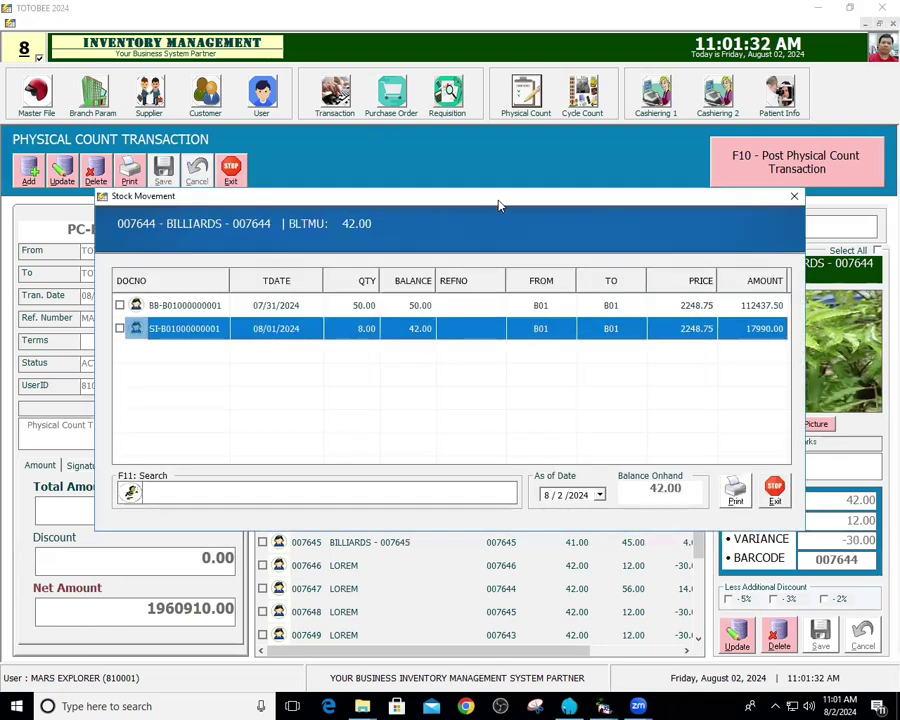
{"action": "left_click_drag", "start_coordinate": [500, 205], "coordinate": [500, 325]}
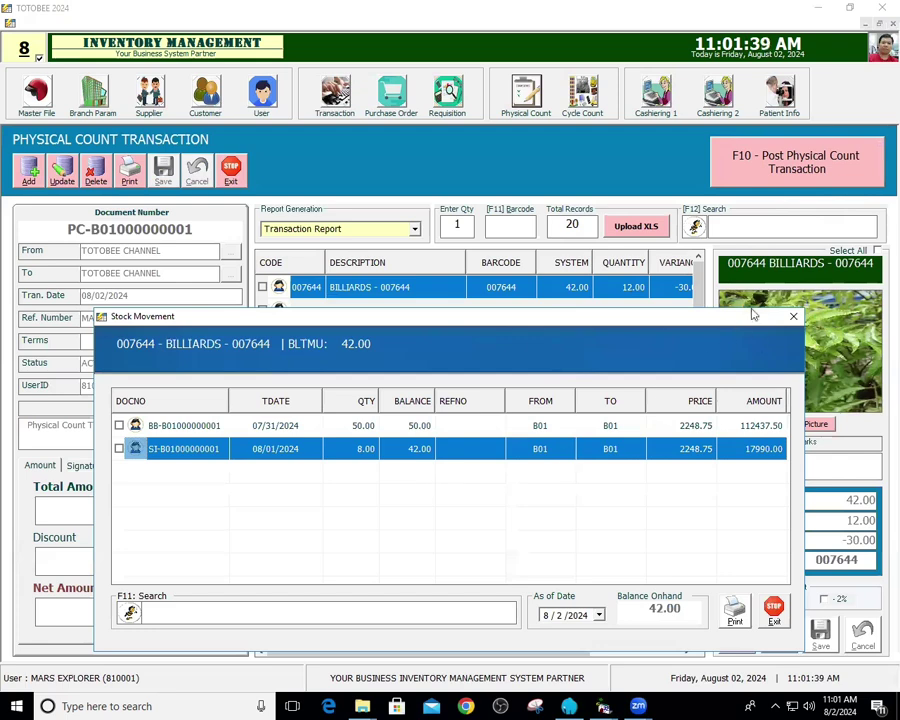
{"action": "left_click", "coordinate": [773, 618]}
Post the physical count transaction and confirm the posting.
{"action": "left_click", "coordinate": [790, 158]}
{"action": "left_click", "coordinate": [506, 405]}
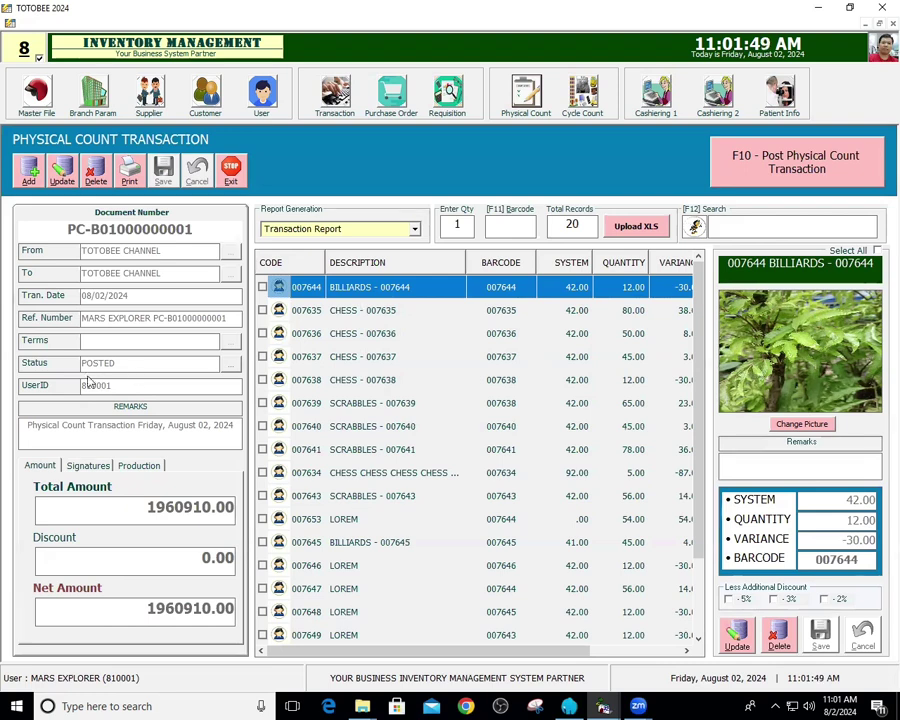
Reopen the stock movement of item 007644 and examine the adjustment entry and on-hand balance after posting.
{"action": "double_click", "coordinate": [585, 316]}
{"action": "left_click", "coordinate": [413, 356]}
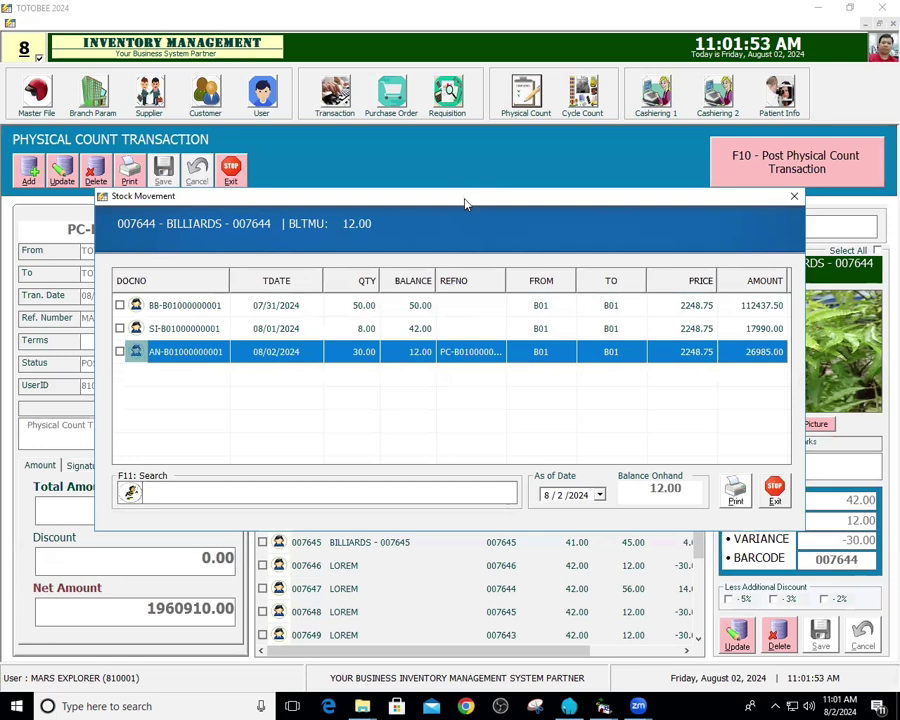
{"action": "left_click_drag", "start_coordinate": [465, 204], "coordinate": [478, 315]}
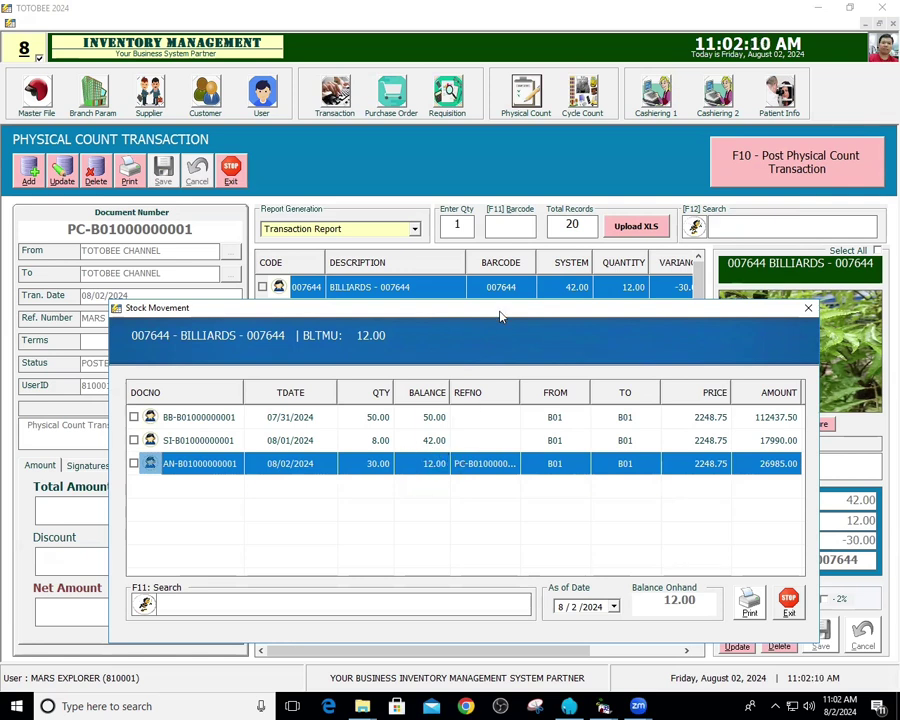
{"action": "left_click_drag", "start_coordinate": [501, 316], "coordinate": [505, 319]}
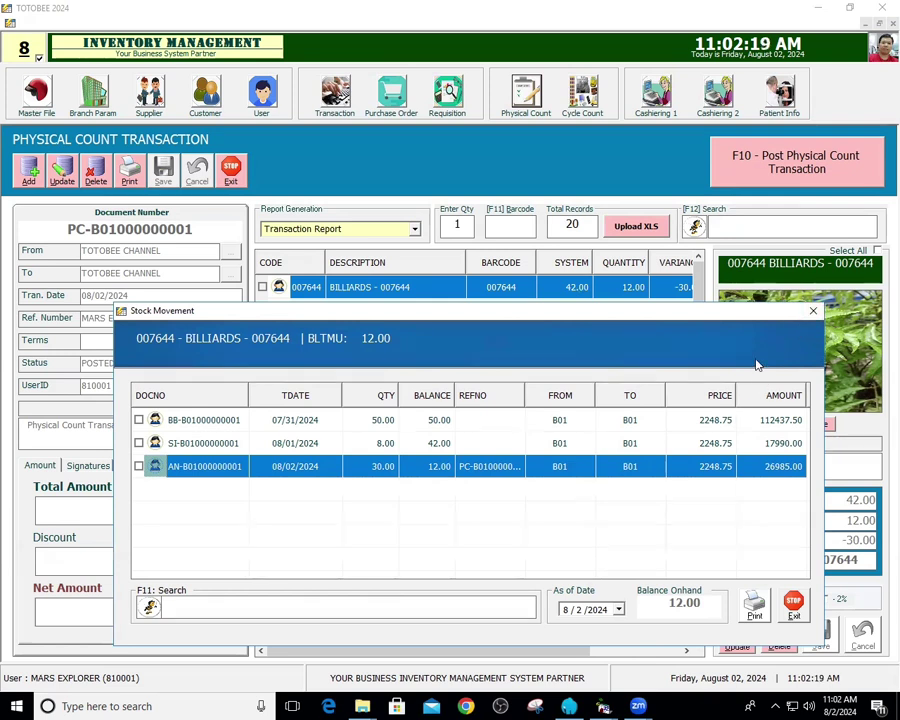
{"action": "left_click_drag", "start_coordinate": [742, 313], "coordinate": [769, 177]}
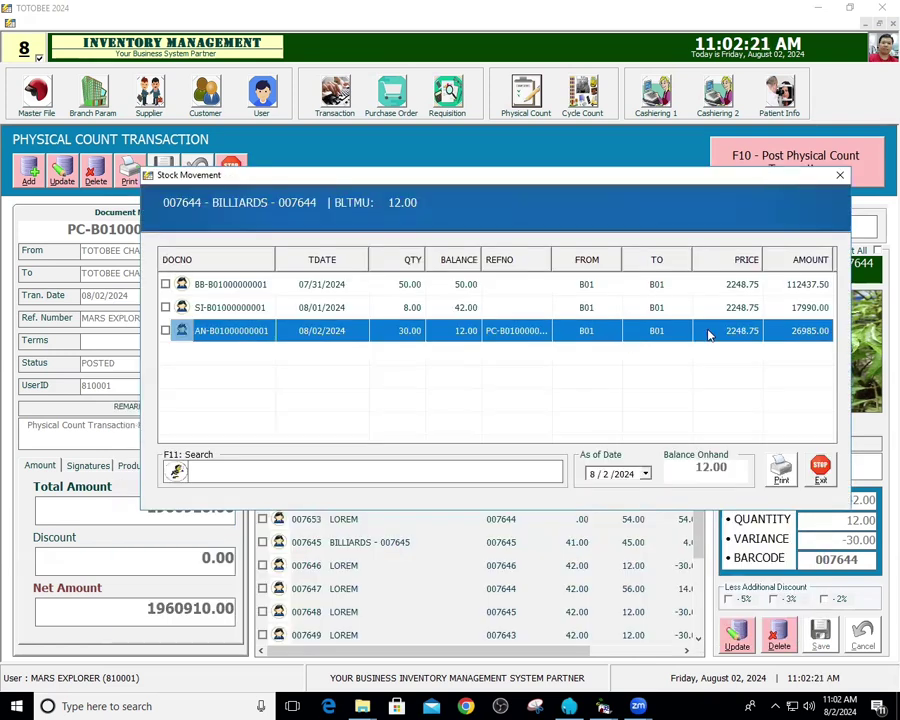
Print the stock movement report for item 007644 to Excel and check its print preview.
{"action": "left_click", "coordinate": [779, 468]}
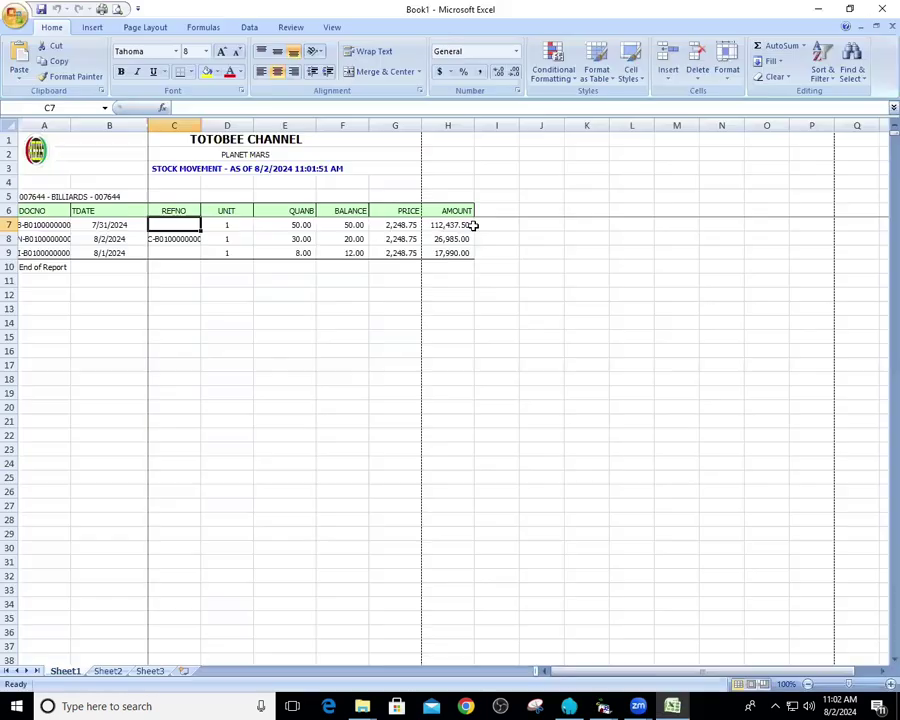
{"action": "left_click_drag", "start_coordinate": [84, 140], "coordinate": [432, 278]}
{"action": "left_click", "coordinate": [103, 9]}
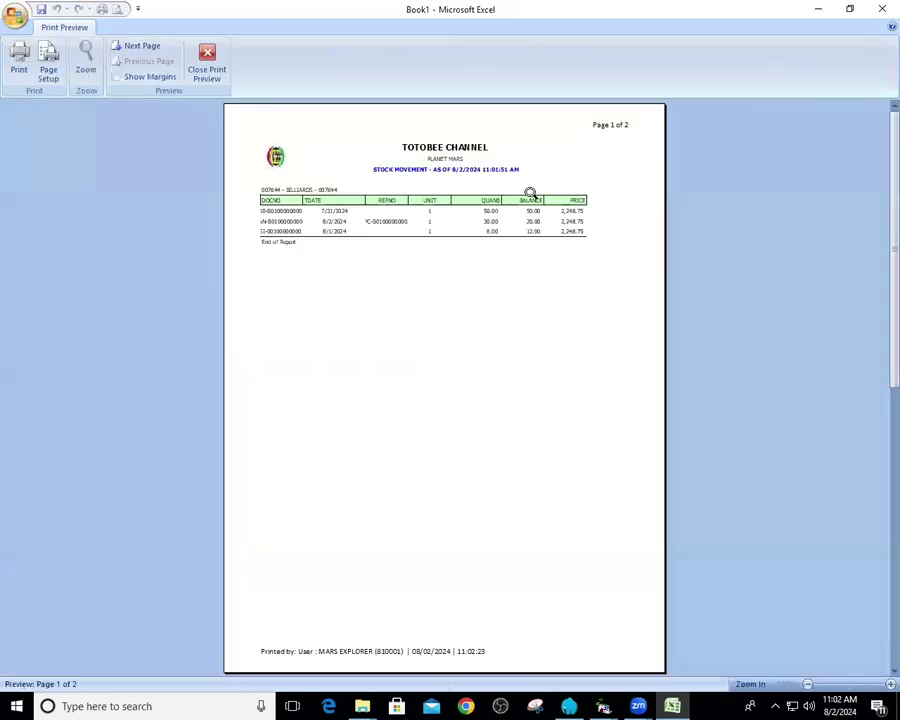
{"action": "left_click", "coordinate": [196, 76]}
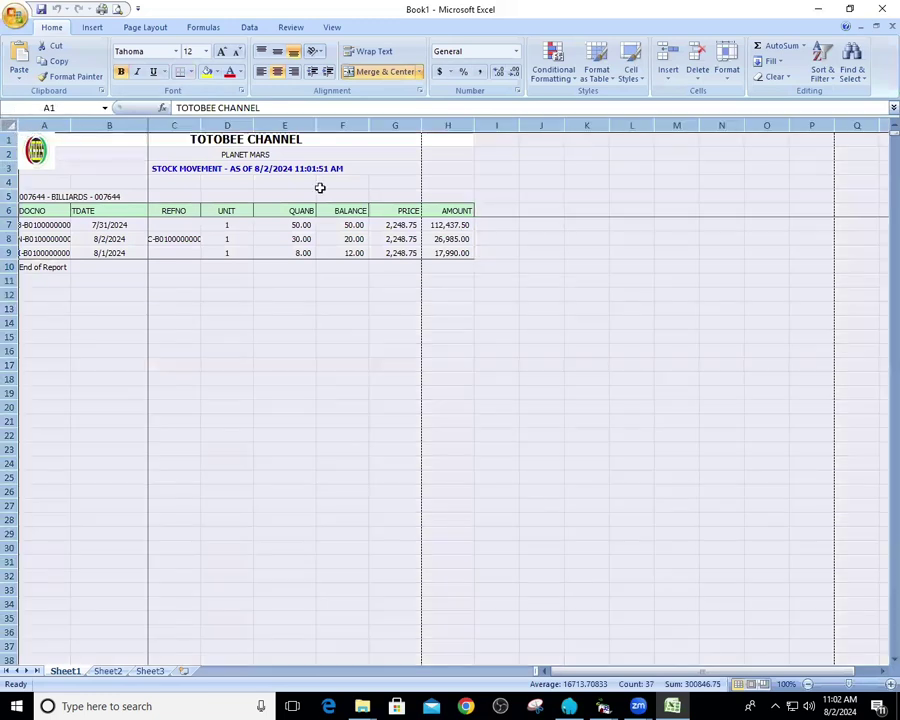
Select the stock movement report range A1:H10 and set its print width to fit 1 page.
{"action": "left_click", "coordinate": [540, 267]}
{"action": "left_click_drag", "start_coordinate": [395, 267], "coordinate": [448, 239]}
{"action": "left_click_drag", "start_coordinate": [204, 181], "coordinate": [6, 144]}
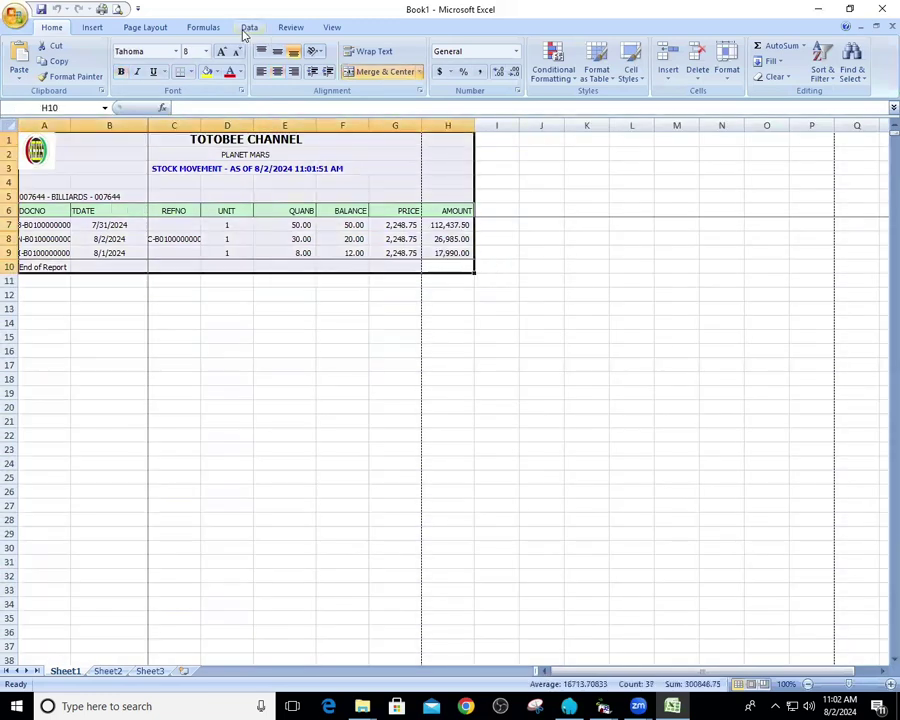
{"action": "left_click", "coordinate": [192, 31]}
{"action": "left_click", "coordinate": [152, 29]}
{"action": "left_click", "coordinate": [435, 46]}
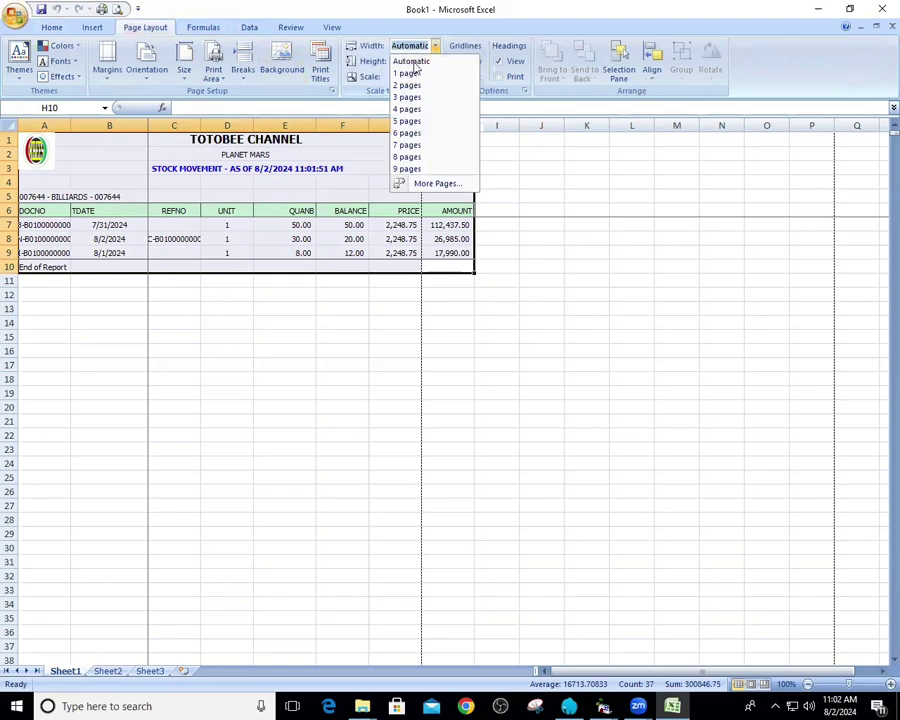
{"action": "left_click", "coordinate": [410, 80]}
Check the stock movement report in an enlarged print preview, and close the preview.
{"action": "left_click", "coordinate": [117, 9]}
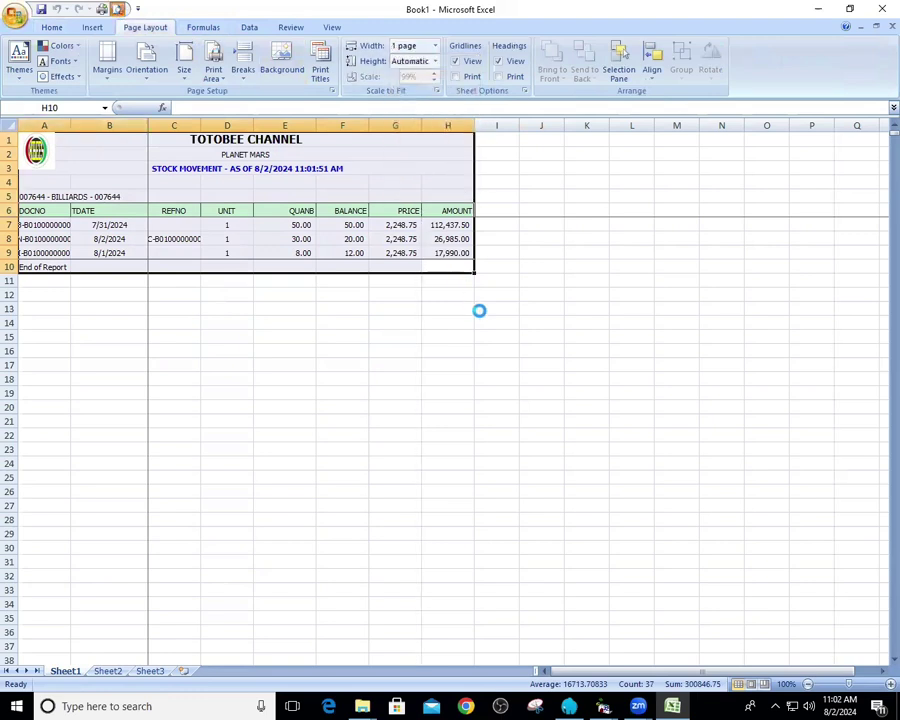
{"action": "left_click", "coordinate": [501, 313]}
{"action": "left_click", "coordinate": [540, 185]}
{"action": "left_click", "coordinate": [550, 158]}
{"action": "left_click", "coordinate": [548, 152]}
{"action": "left_click", "coordinate": [552, 154]}
{"action": "key", "text": "Escape"}
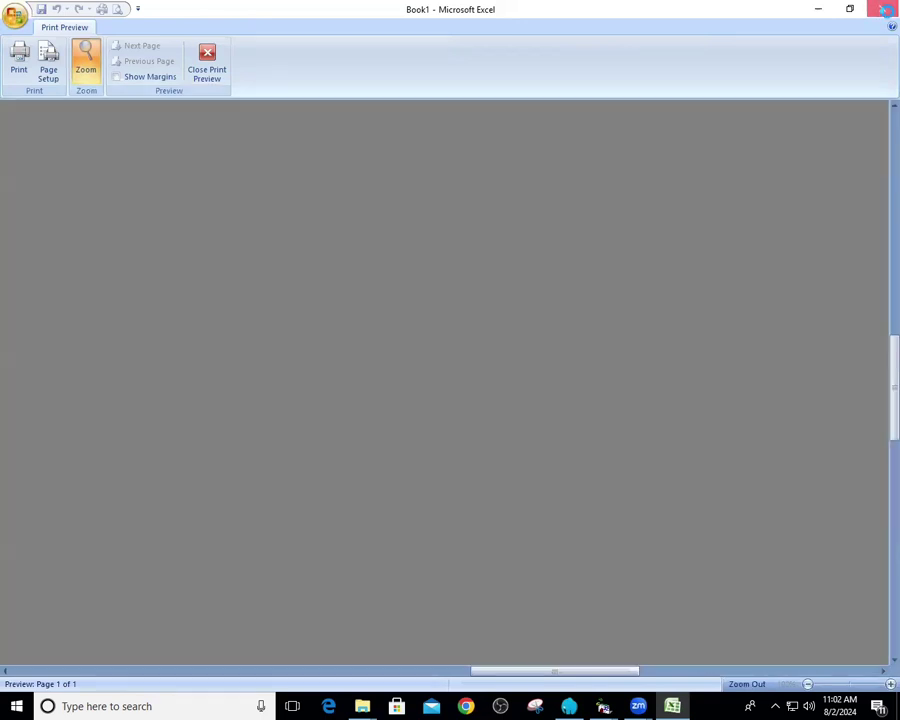
Close the Book1 workbook without saving and close the stock movement window of item 007644.
{"action": "left_click", "coordinate": [882, 9]}
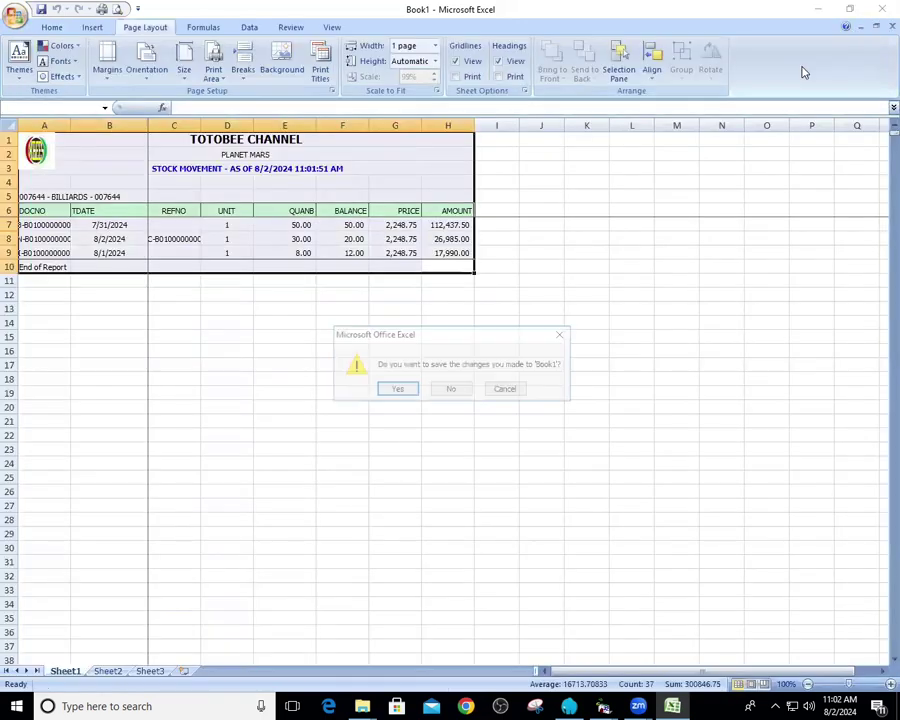
{"action": "left_click", "coordinate": [452, 389]}
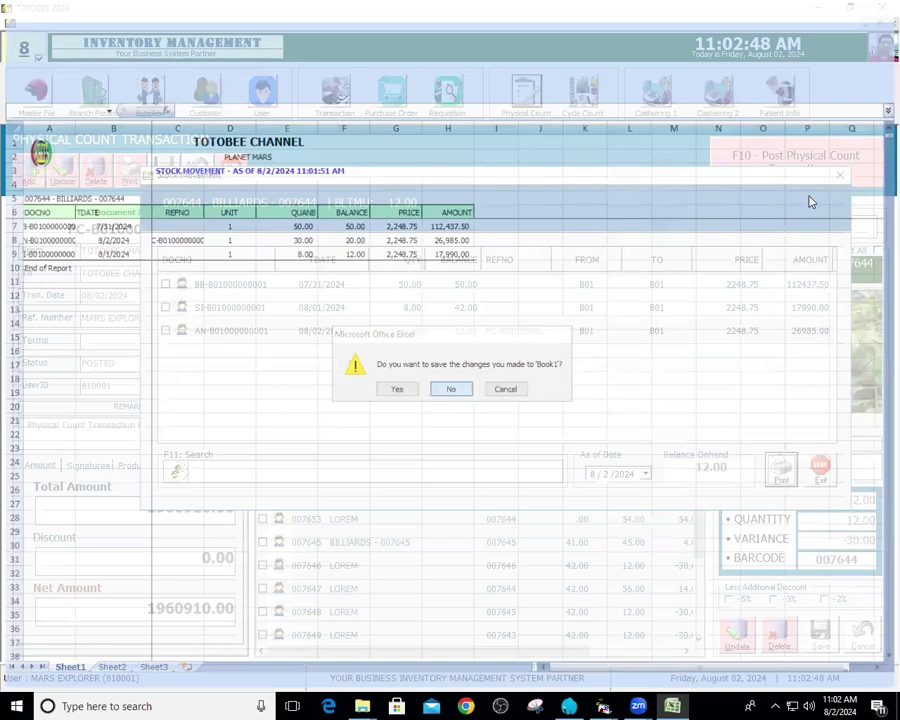
{"action": "left_click", "coordinate": [840, 176]}
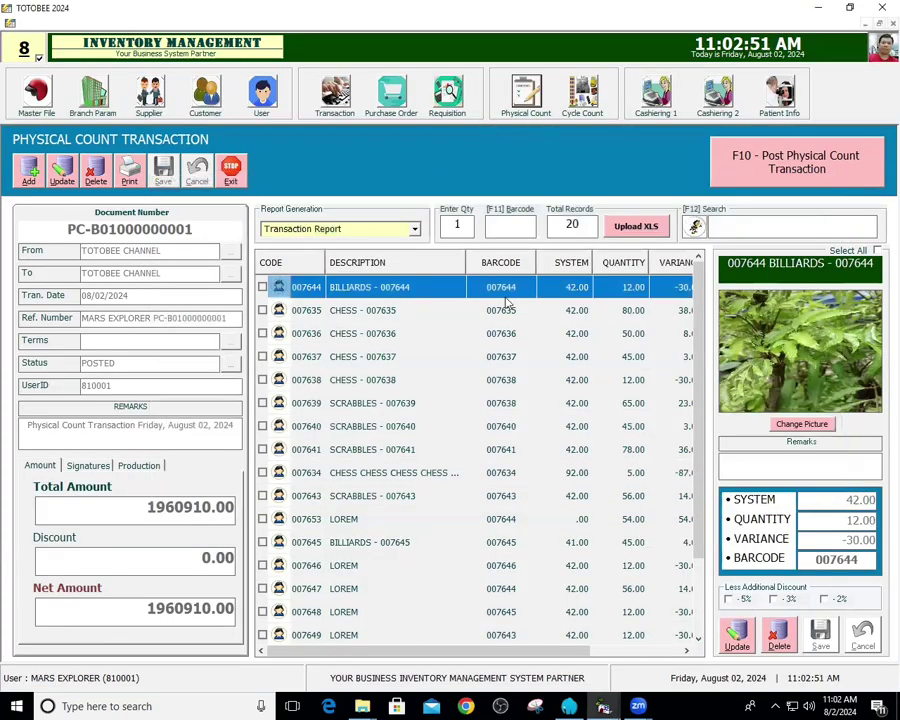
View the report types offered for the physical count transaction, and exit to the physical count ledger.
{"action": "left_click", "coordinate": [404, 229]}
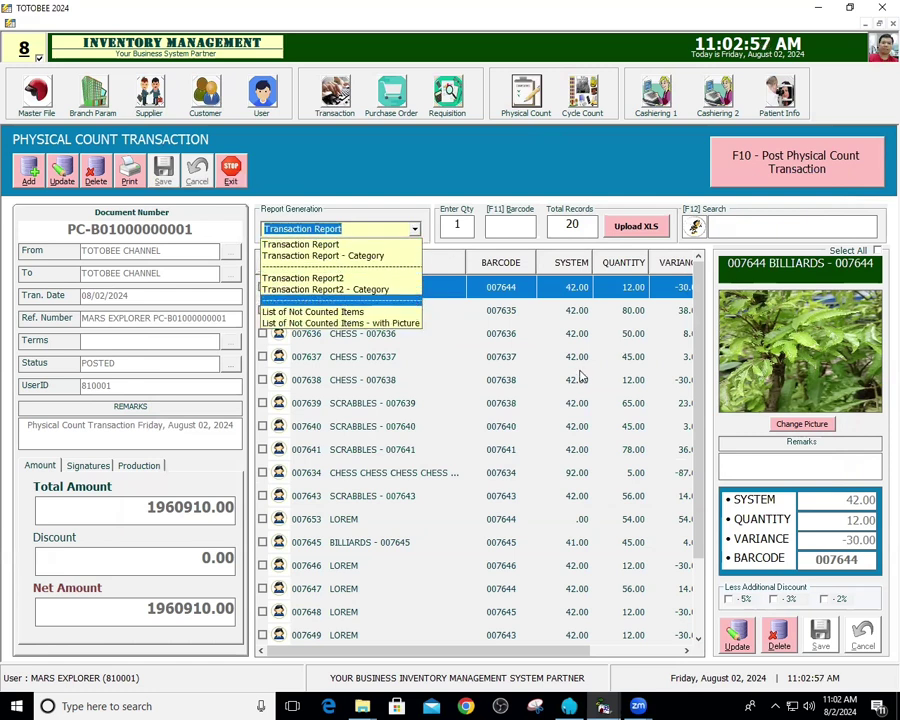
{"action": "left_click", "coordinate": [536, 288]}
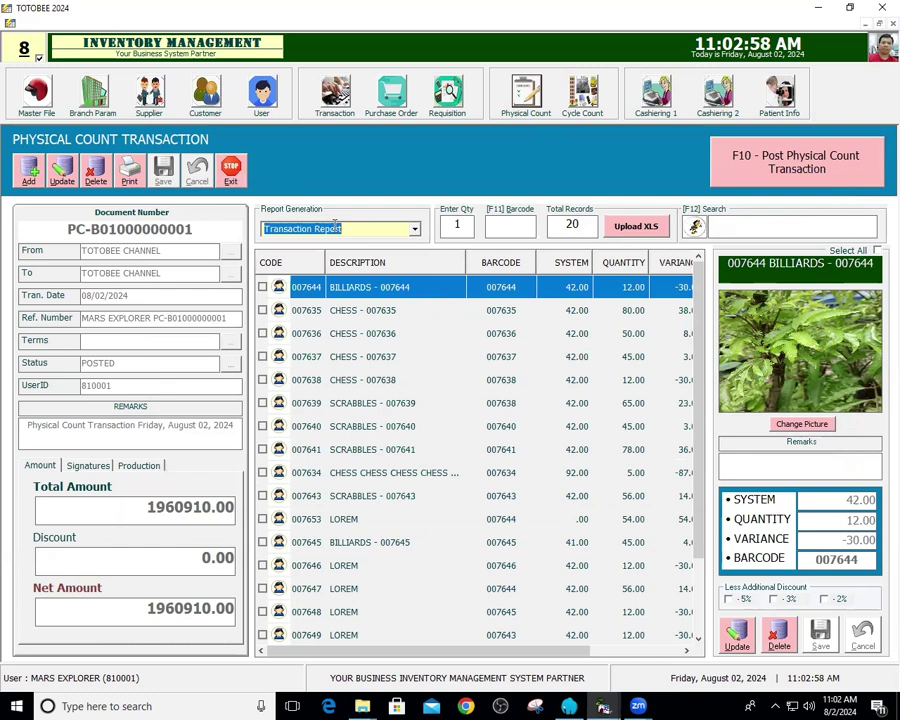
{"action": "left_click", "coordinate": [231, 170]}
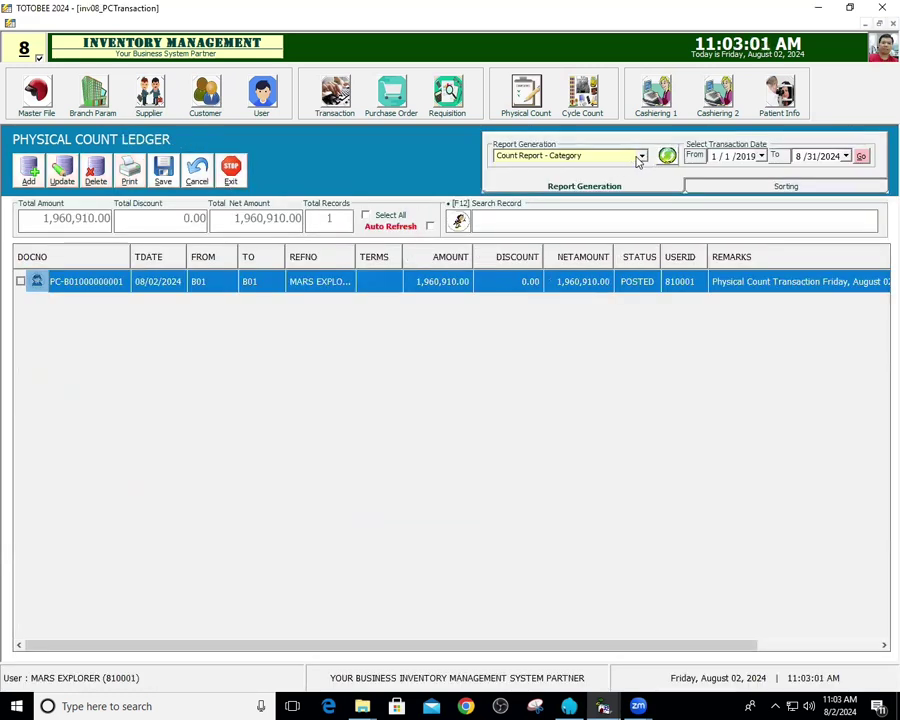
Generate the Count Report - Category from the ledger and save it as PHYSICAL COUNT.pdf, replacing the existing file.
{"action": "left_click", "coordinate": [641, 155]}
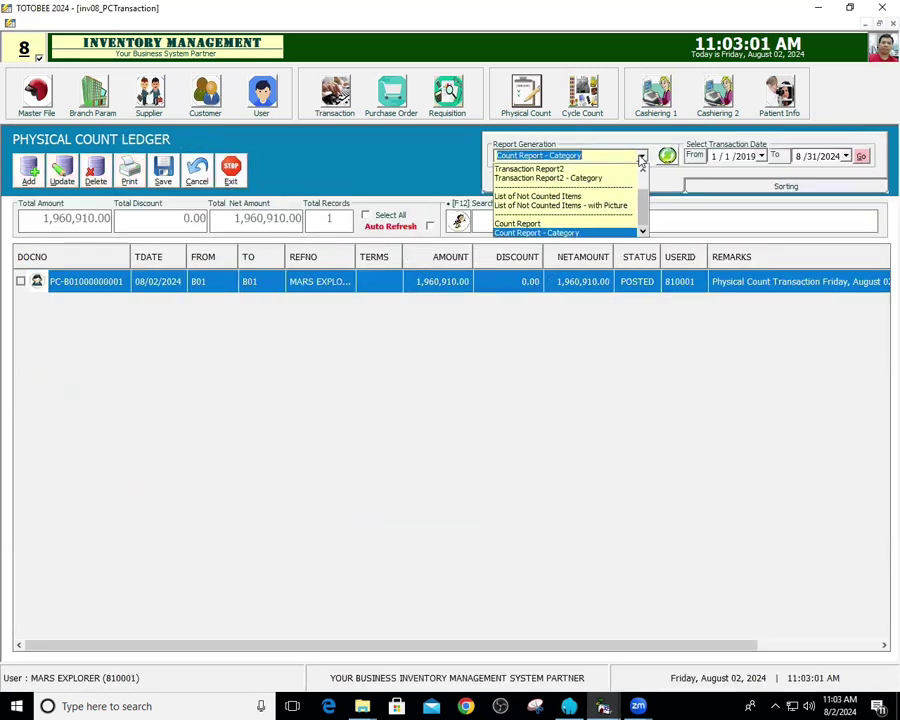
{"action": "left_click", "coordinate": [553, 233]}
{"action": "left_click", "coordinate": [497, 401]}
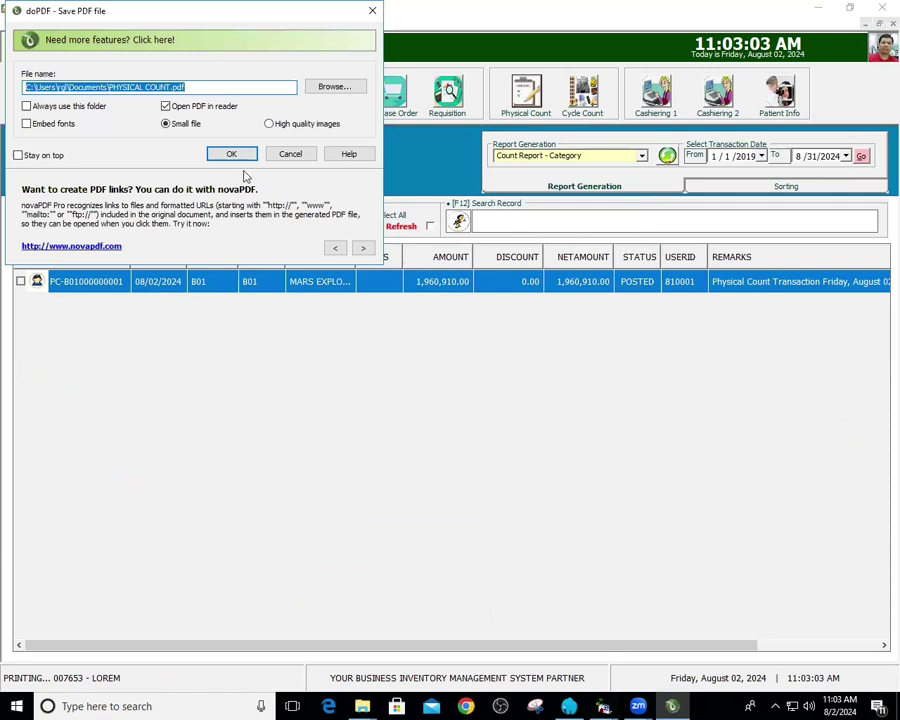
{"action": "left_click", "coordinate": [241, 160]}
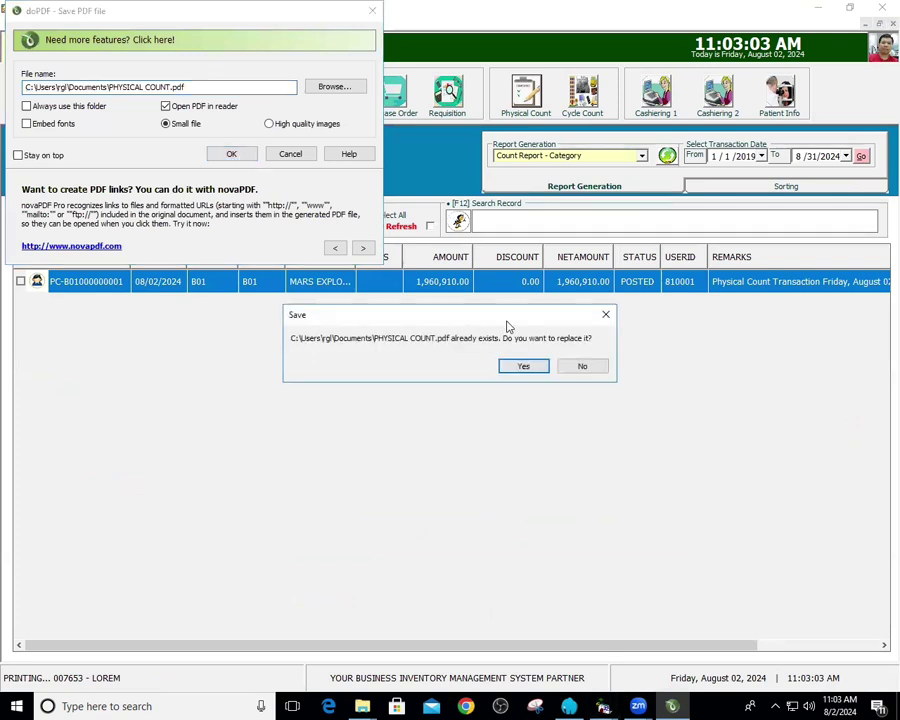
{"action": "left_click", "coordinate": [520, 376]}
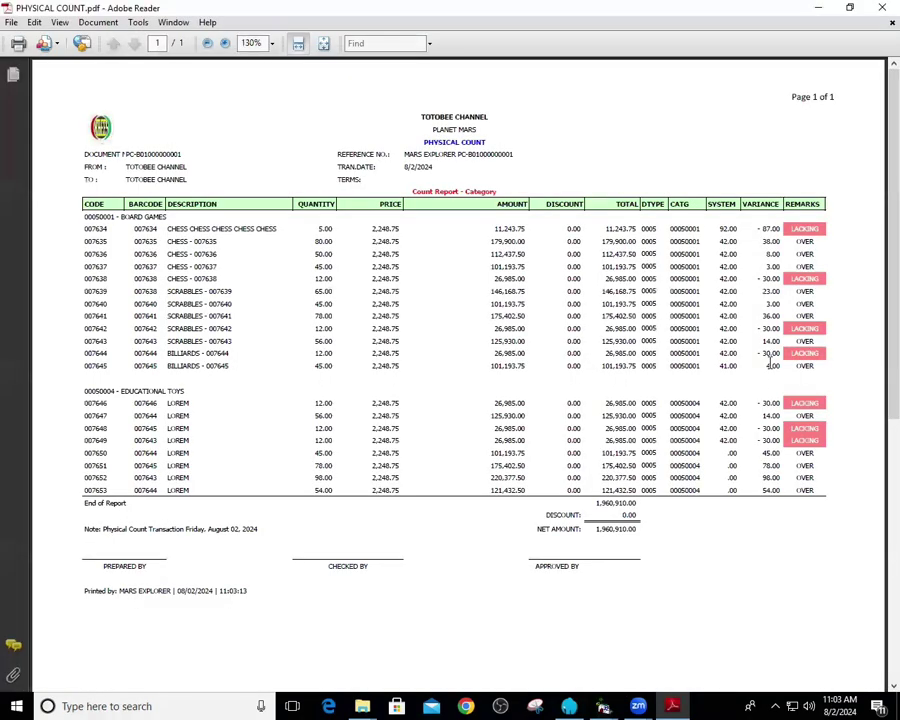